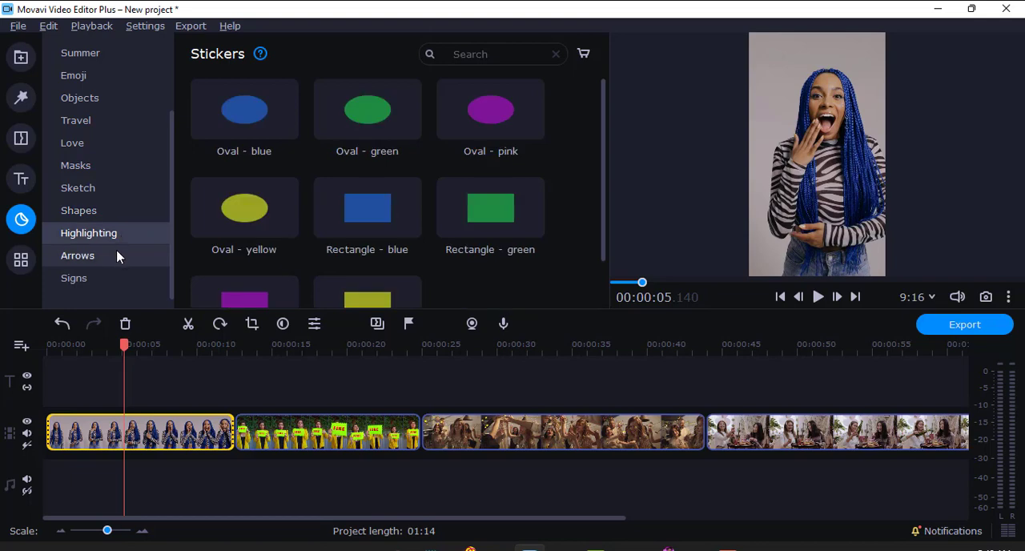
# Step: Add the Blah blah sticker from the Comics category to the title track at the very start of the first clip
pyautogui.click(117, 255)
pyautogui.click(80, 280)
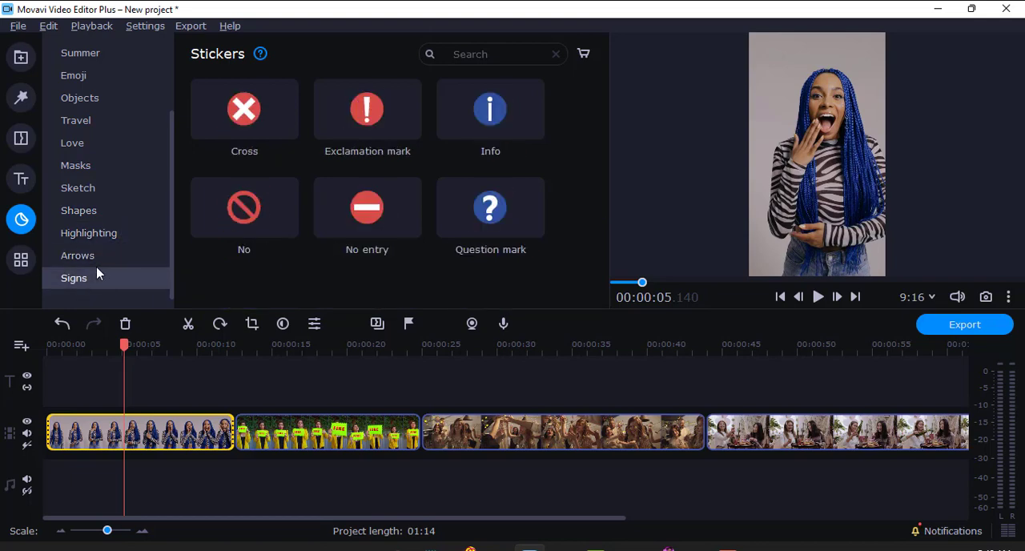
pyautogui.scroll(3, 91, 194)
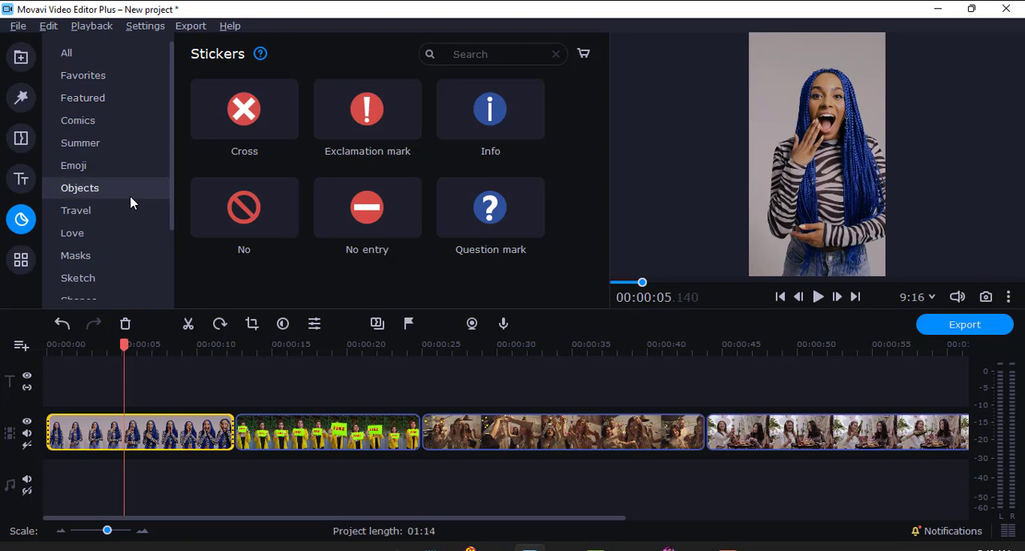
pyautogui.click(92, 130)
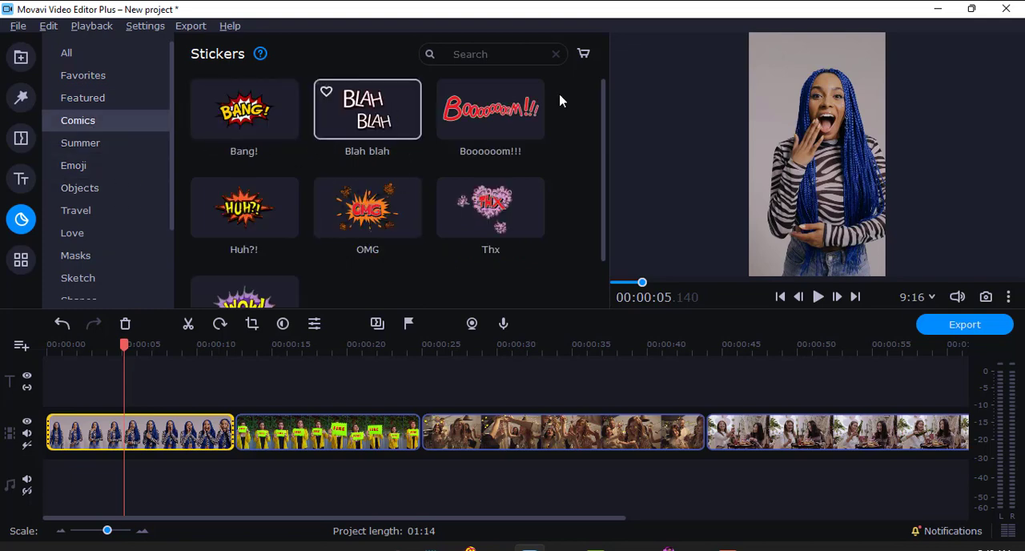
pyautogui.moveTo(388, 116); pyautogui.dragTo(78, 390)
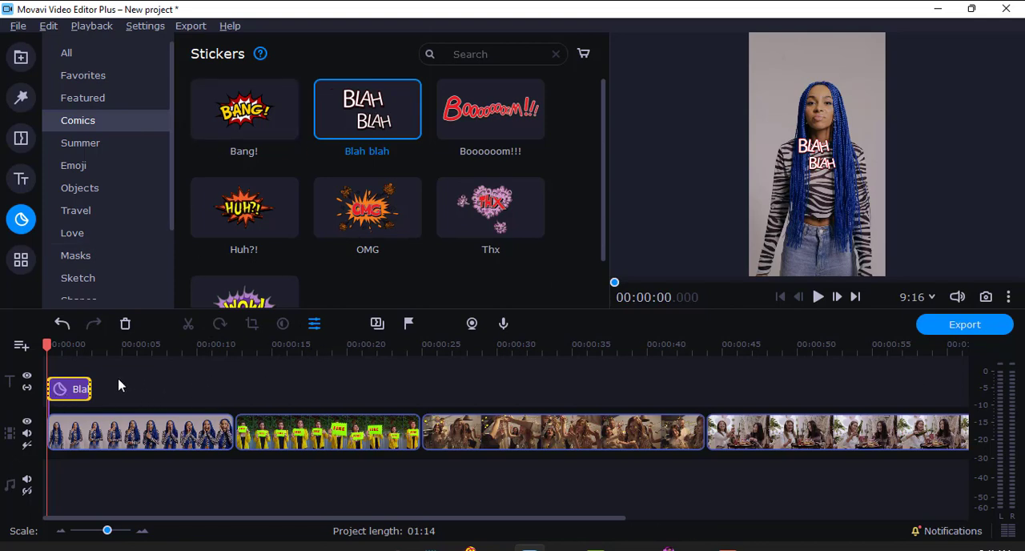
# Step: Preview the Blah blah sticker over the first clip and extend its duration to about 11.95 seconds
pyautogui.click(817, 297)
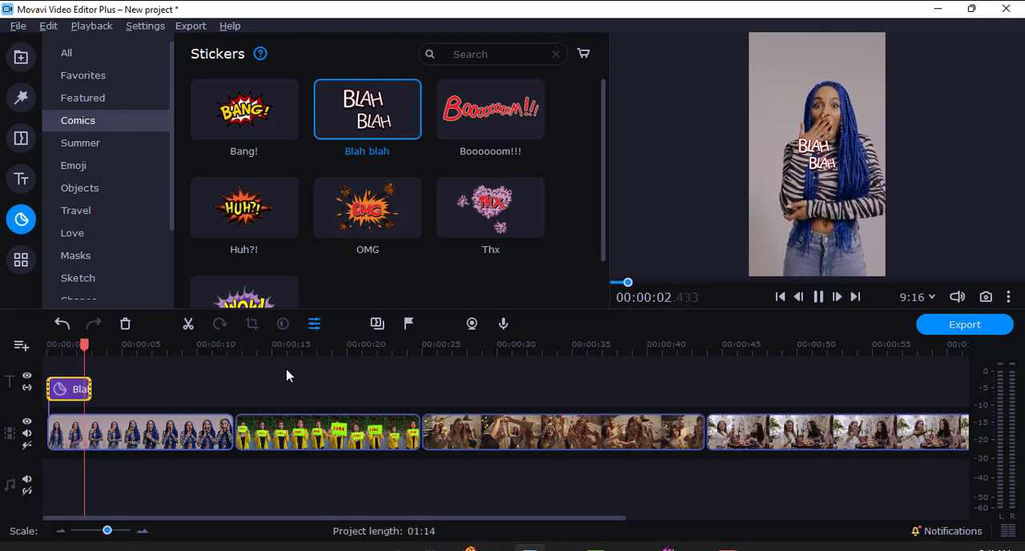
pyautogui.press('space')
pyautogui.moveTo(93, 346); pyautogui.dragTo(76, 346)
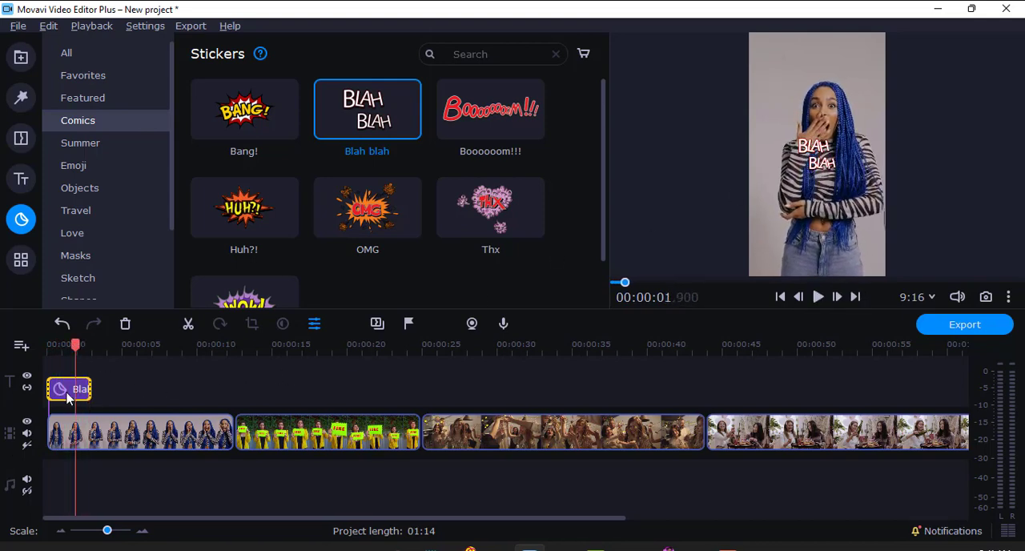
pyautogui.moveTo(86, 392); pyautogui.dragTo(224, 390)
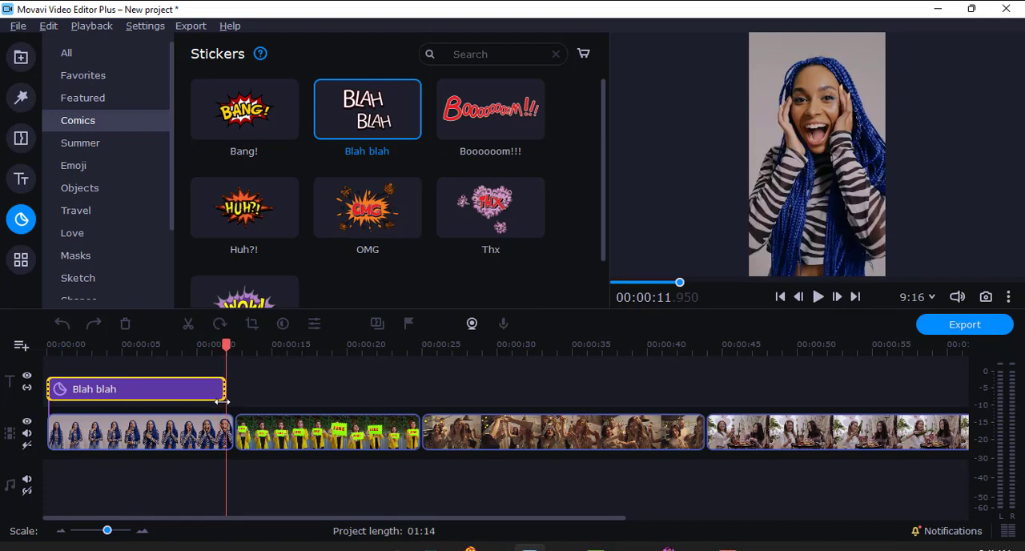
# Step: Enlarge the Blah blah sticker, place it in the frame's upper-left area beside the woman's head, and preview it
pyautogui.click(133, 354)
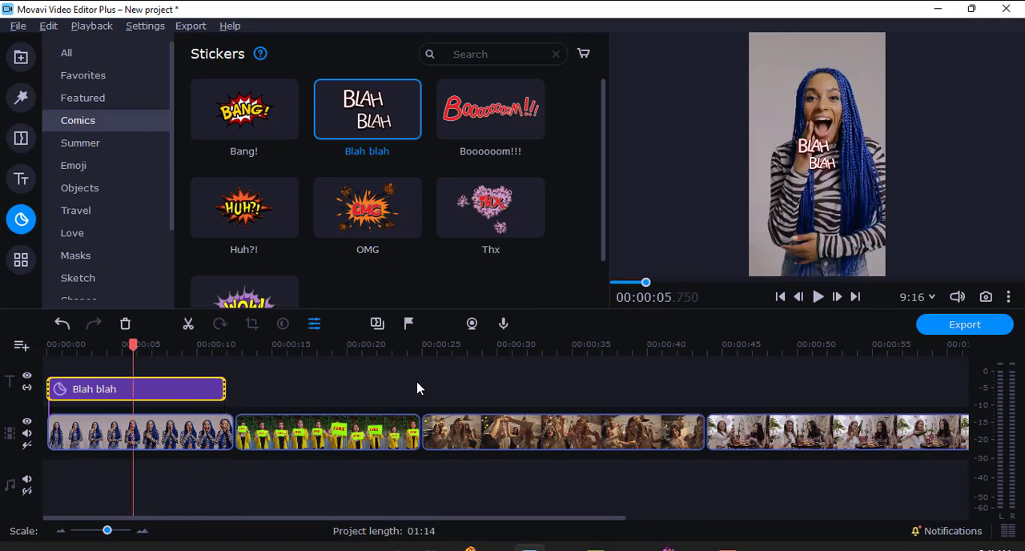
pyautogui.moveTo(818, 163); pyautogui.dragTo(814, 126)
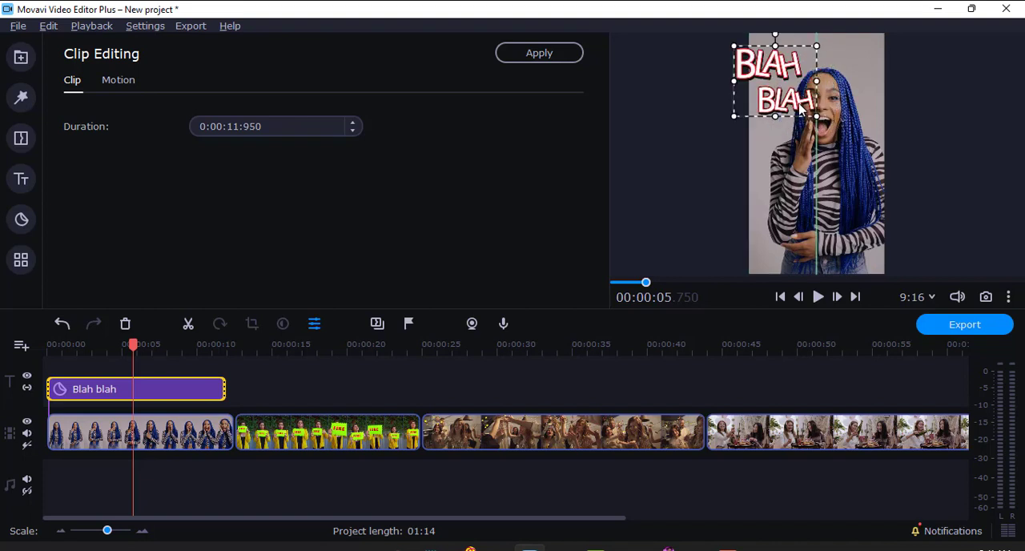
pyautogui.click(125, 80)
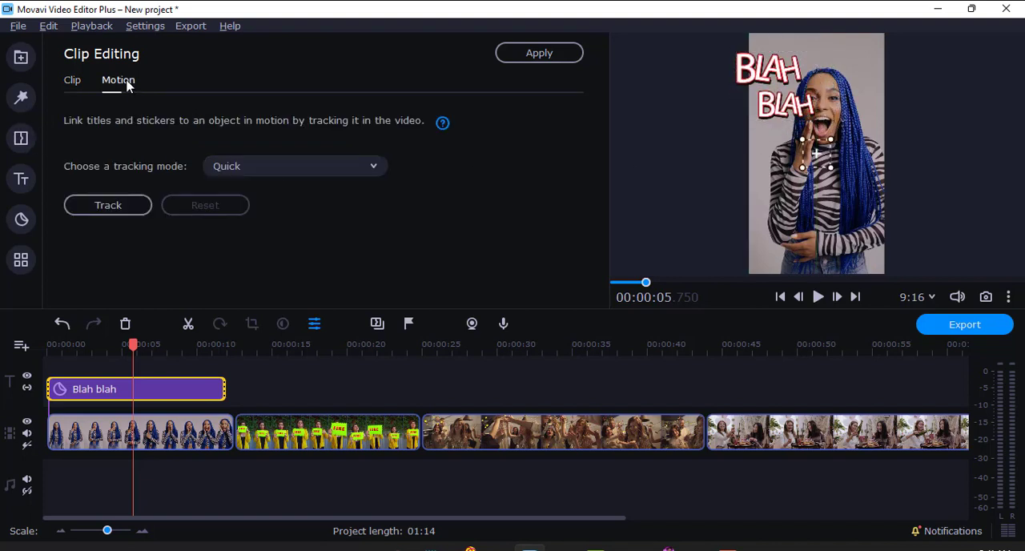
pyautogui.click(72, 80)
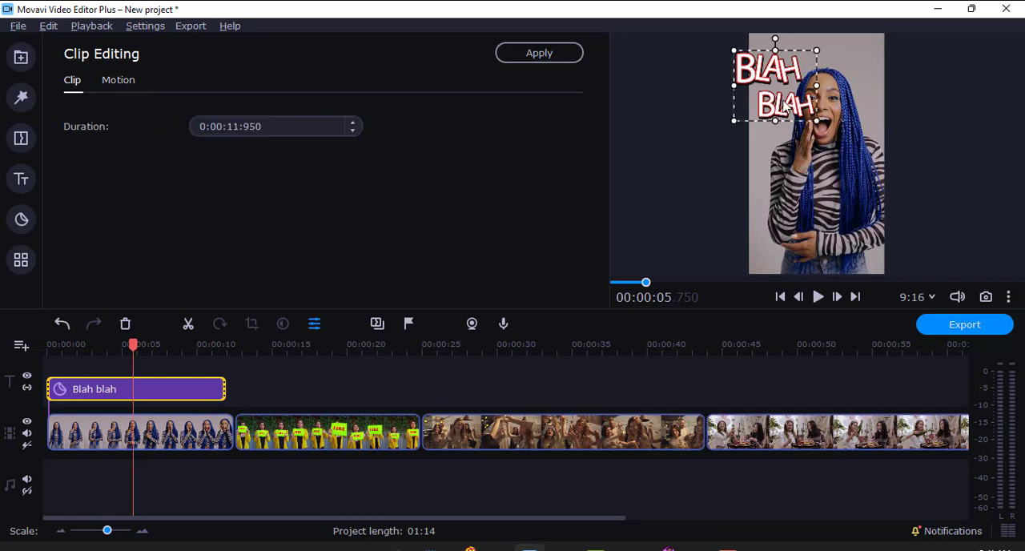
pyautogui.moveTo(813, 114); pyautogui.dragTo(799, 104)
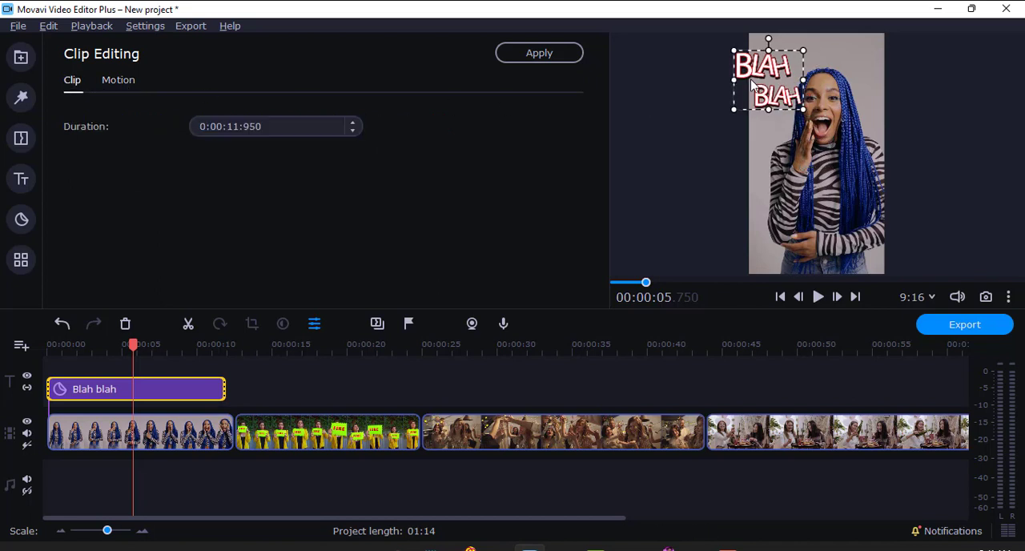
pyautogui.moveTo(751, 80); pyautogui.dragTo(774, 89)
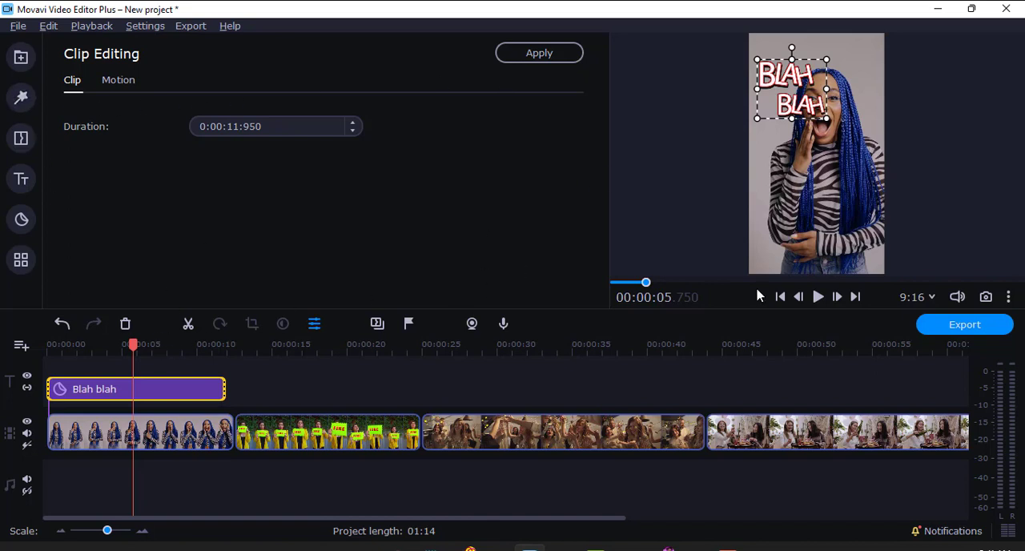
pyautogui.click(825, 298)
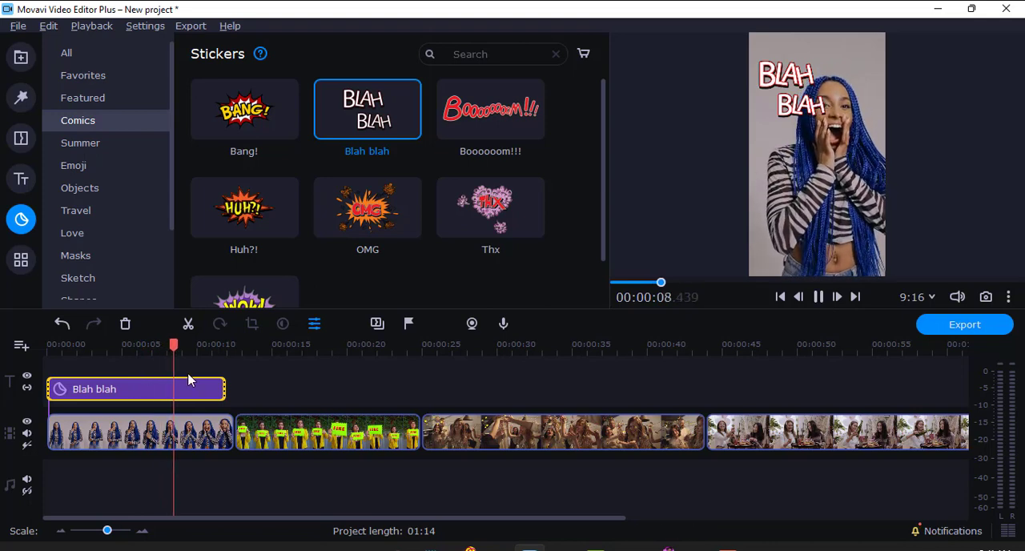
pyautogui.press('space')
# Step: Add the Bang! sticker from the Comics category to the title track above the second clip, starting at about 14 seconds
pyautogui.moveTo(178, 341); pyautogui.dragTo(295, 351)
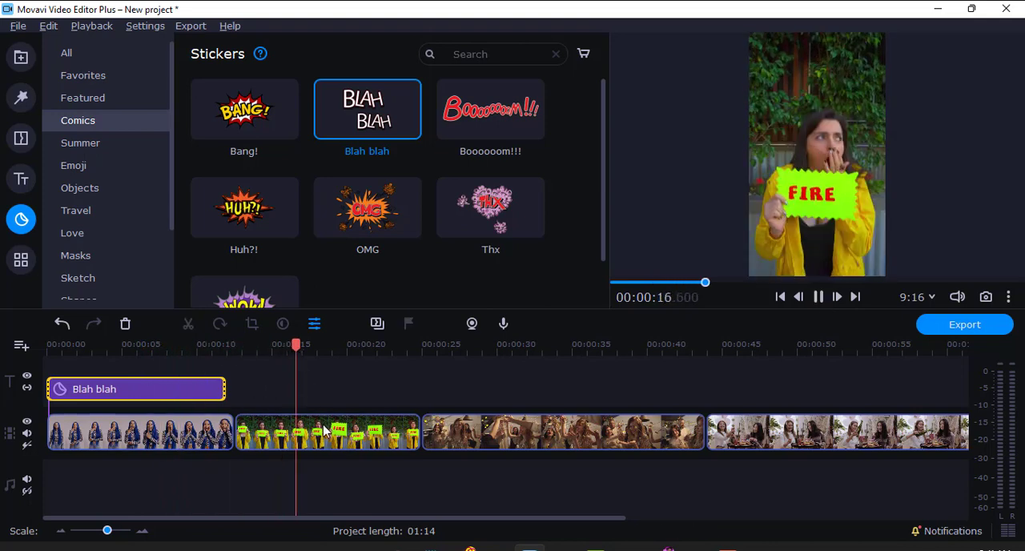
pyautogui.press('space')
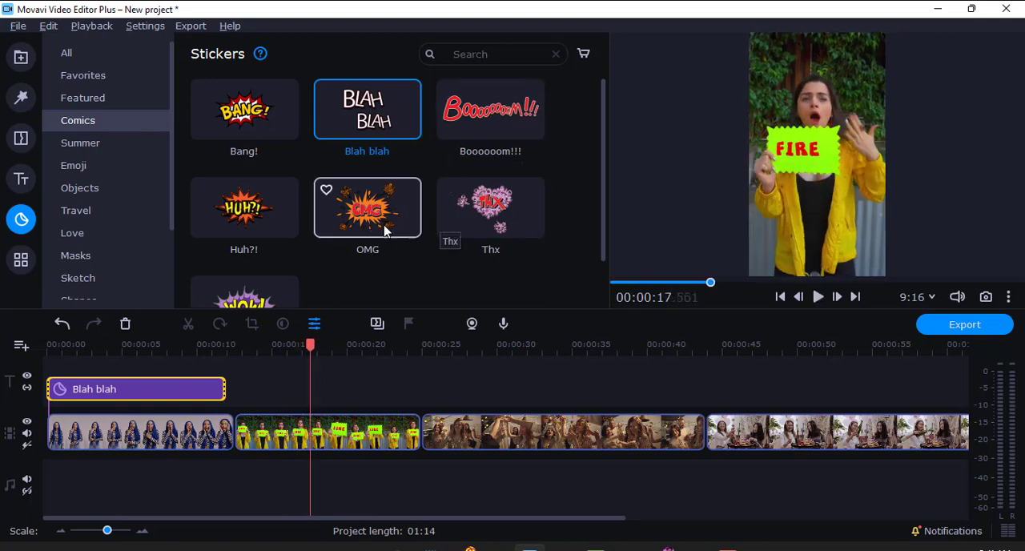
pyautogui.scroll(-1, 311, 236)
pyautogui.scroll(1, 300, 235)
pyautogui.scroll(-1, 319, 246)
pyautogui.scroll(1, 400, 238)
pyautogui.moveTo(248, 122); pyautogui.dragTo(275, 393)
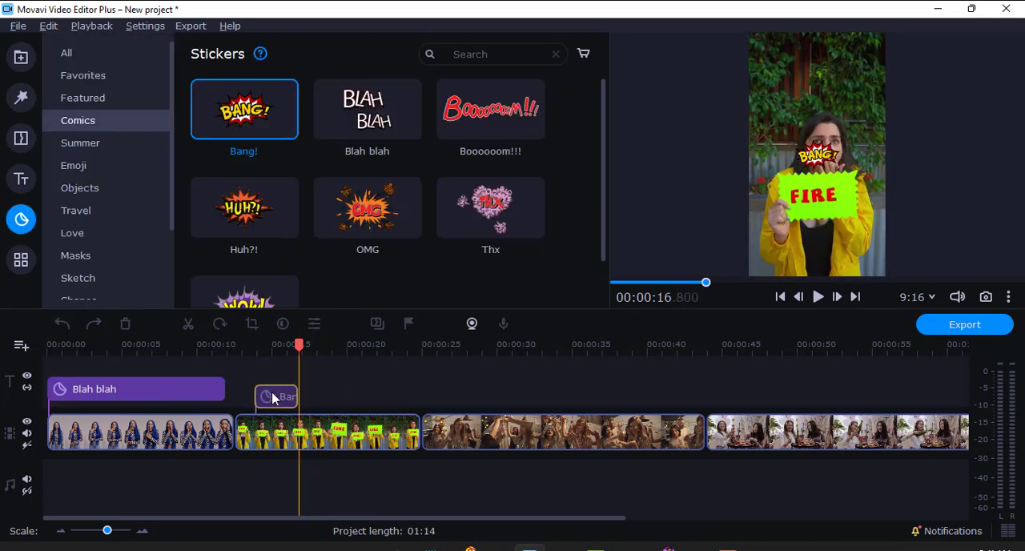
# Step: Preview the Bang! sticker and move it to the frame's upper-left area beside the woman's head
pyautogui.press('space')
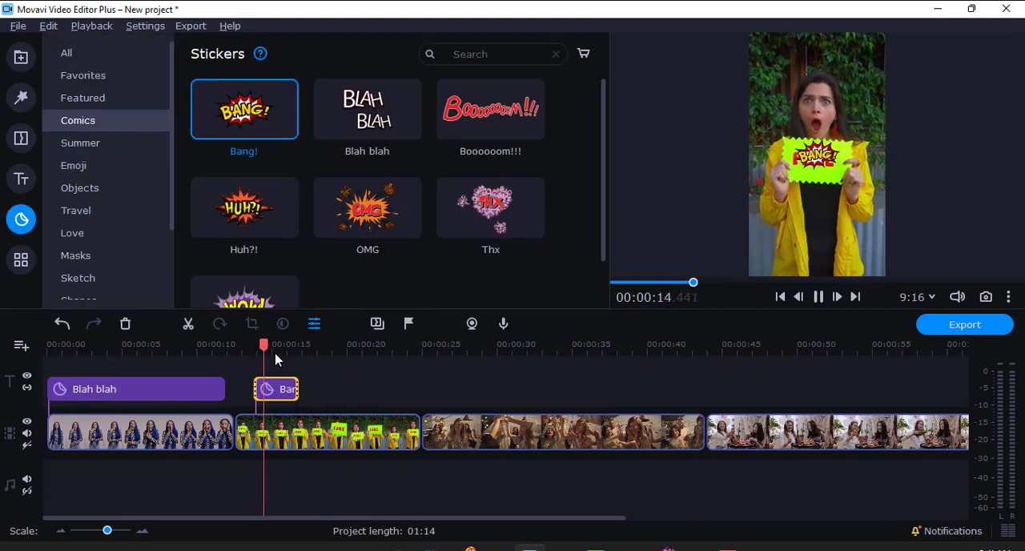
pyautogui.click(818, 160)
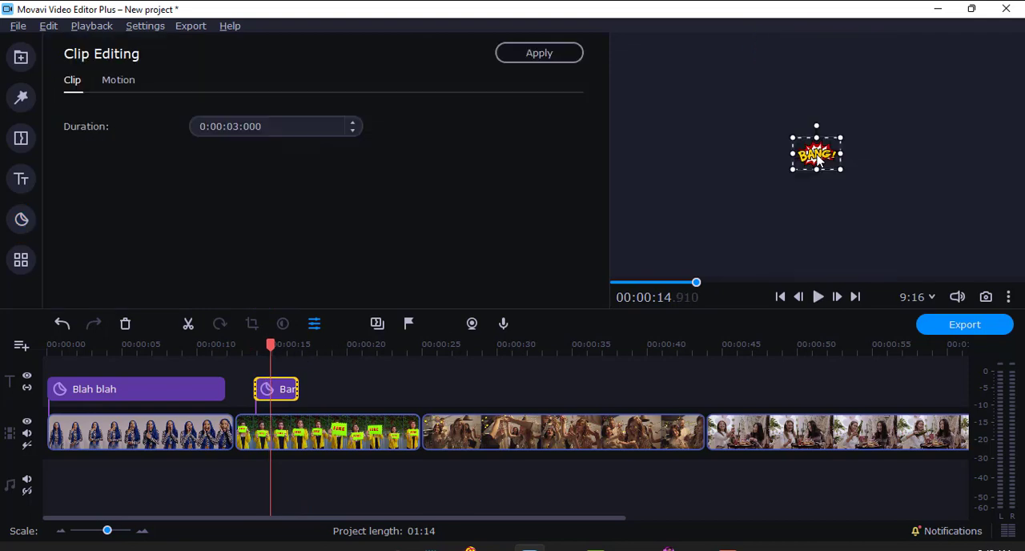
pyautogui.moveTo(816, 159); pyautogui.dragTo(782, 89)
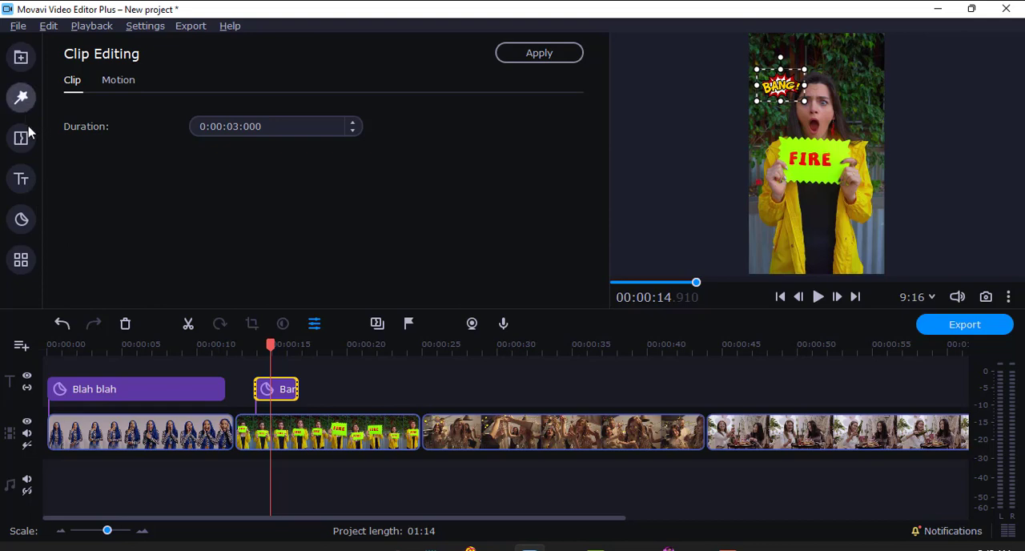
# Step: Add the Sharp start arrow to the title track above the second clip, starting at about 18 seconds
pyautogui.click(22, 220)
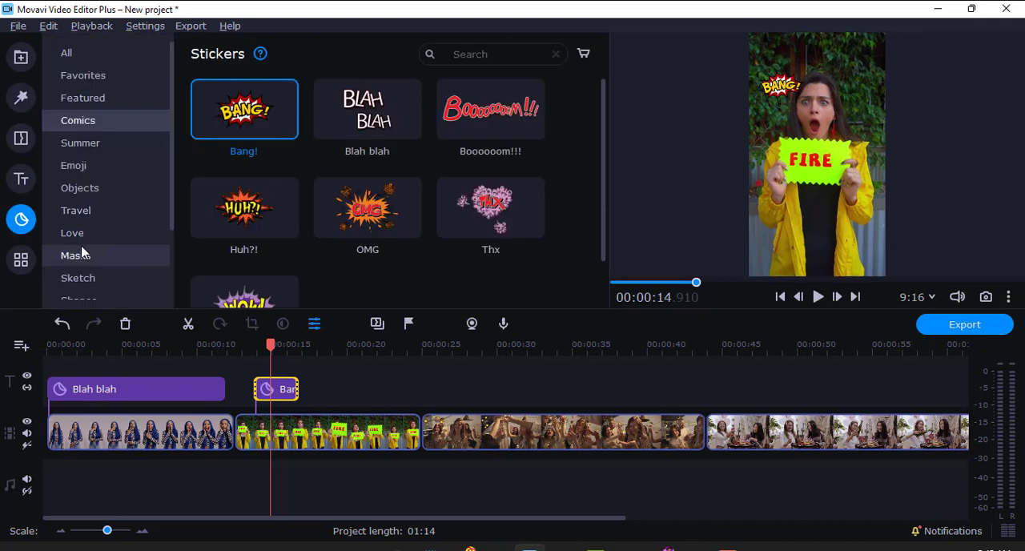
pyautogui.scroll(-1, 108, 240)
pyautogui.click(99, 278)
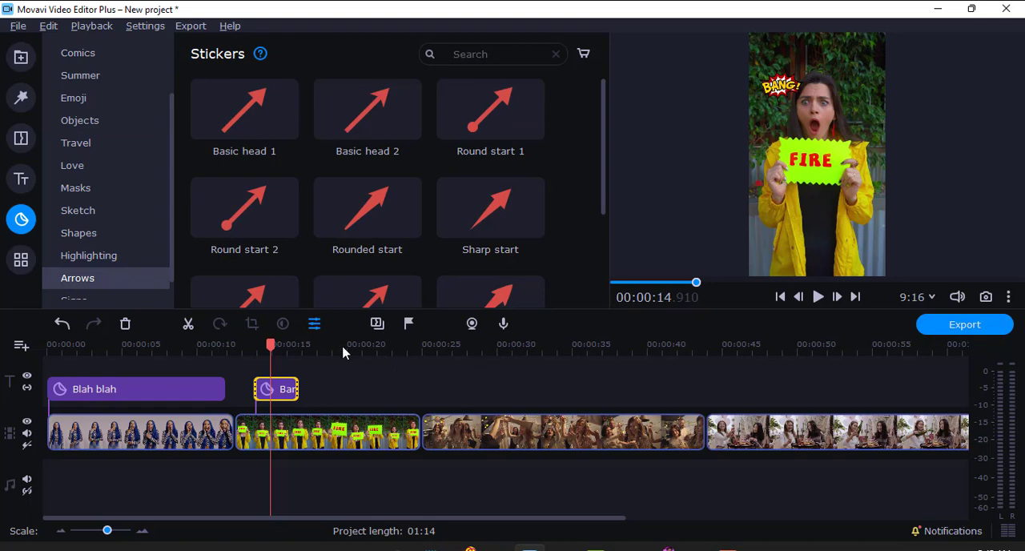
pyautogui.moveTo(270, 346); pyautogui.dragTo(319, 348)
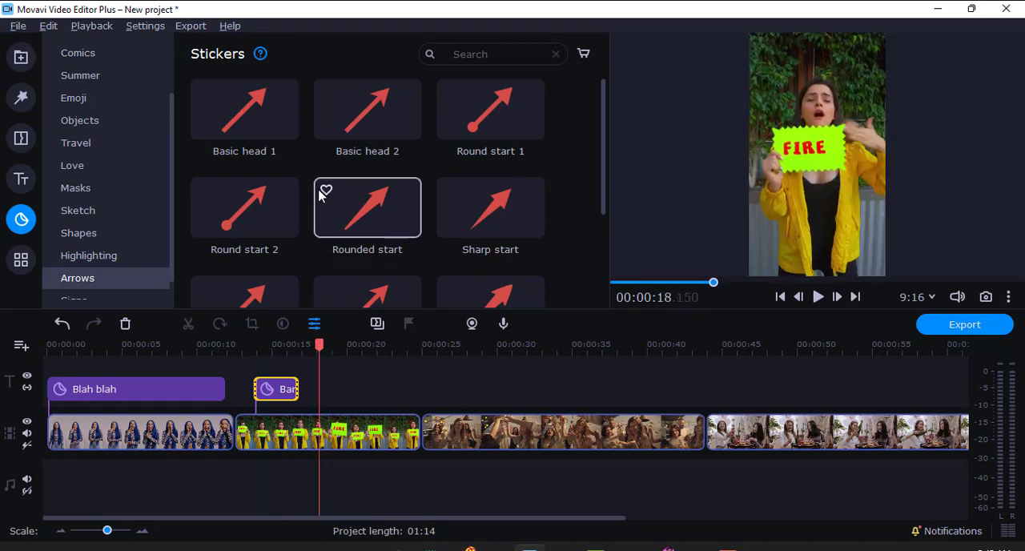
pyautogui.scroll(-1, 305, 212)
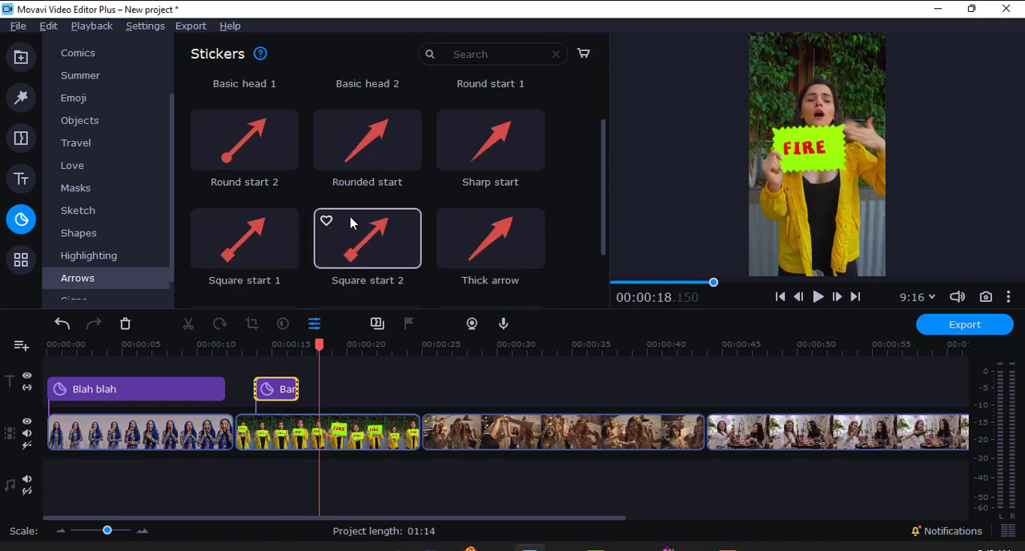
pyautogui.moveTo(467, 176); pyautogui.dragTo(341, 346)
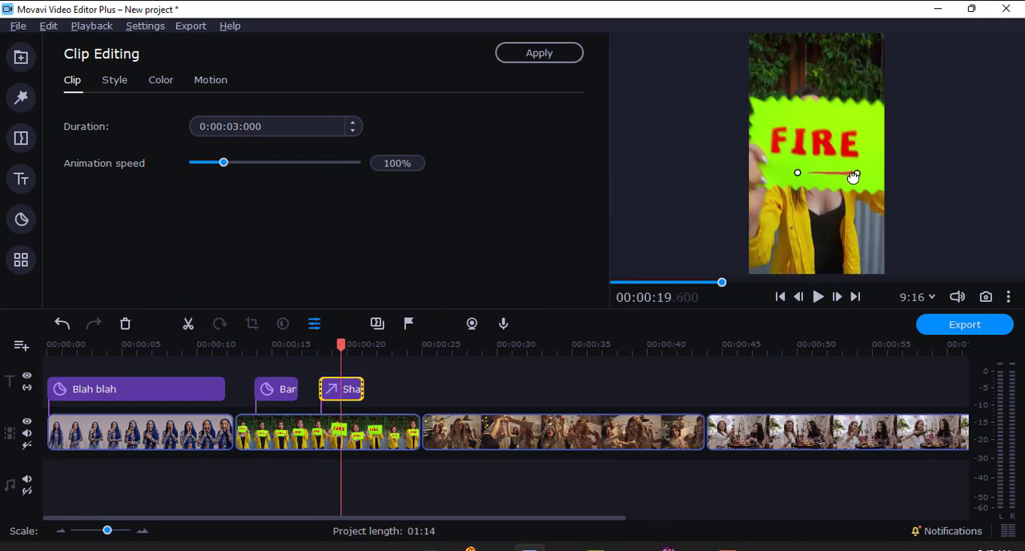
# Step: Reposition both ends of the Sharp start arrow so it points diagonally down from the frame's upper-right area to the woman's head
pyautogui.moveTo(853, 176); pyautogui.dragTo(812, 217)
pyautogui.moveTo(798, 170); pyautogui.dragTo(852, 76)
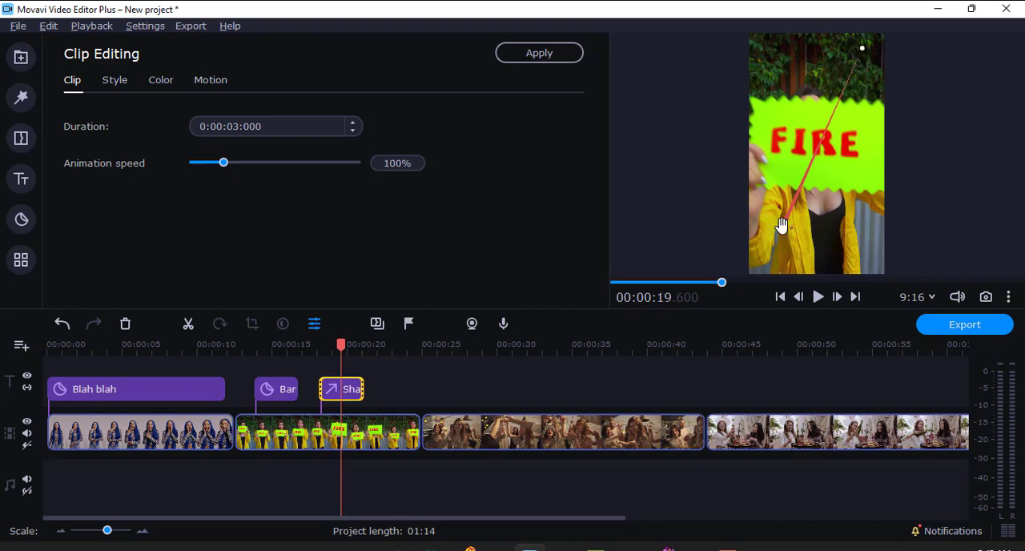
pyautogui.moveTo(782, 226); pyautogui.dragTo(829, 92)
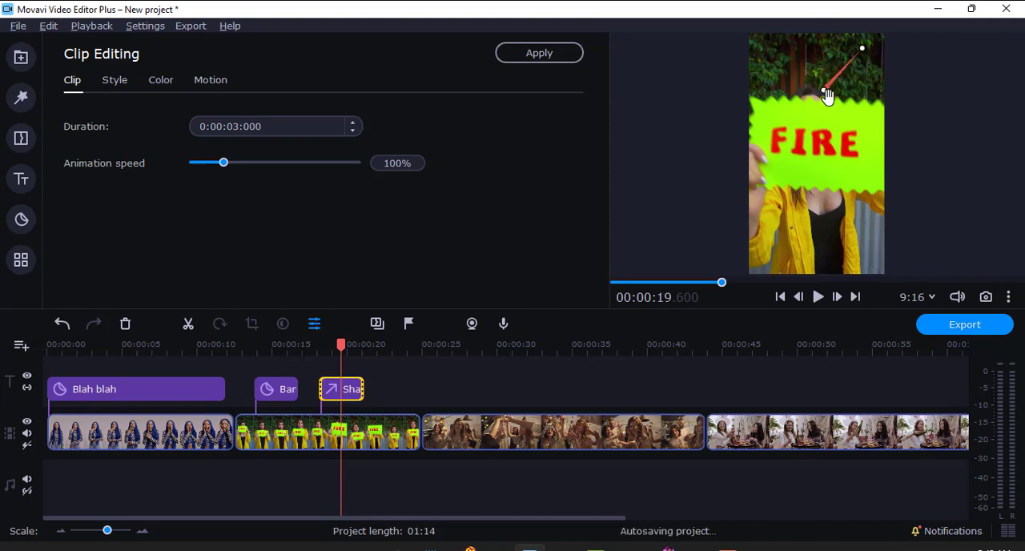
# Step: Preview the arrow and extend the Sharp start clip's duration to about 6.1 seconds
pyautogui.press('space')
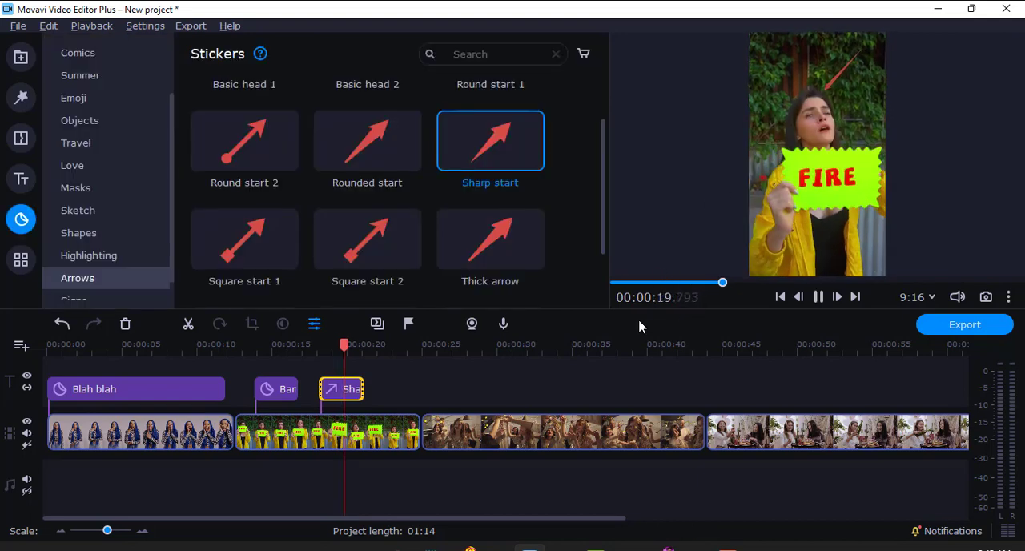
pyautogui.press('space')
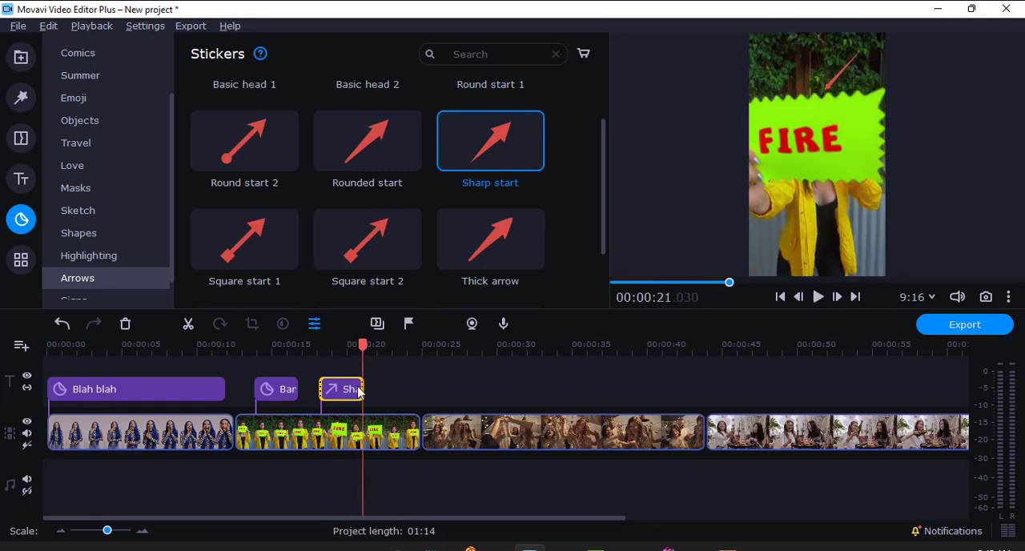
pyautogui.moveTo(362, 387); pyautogui.dragTo(410, 388)
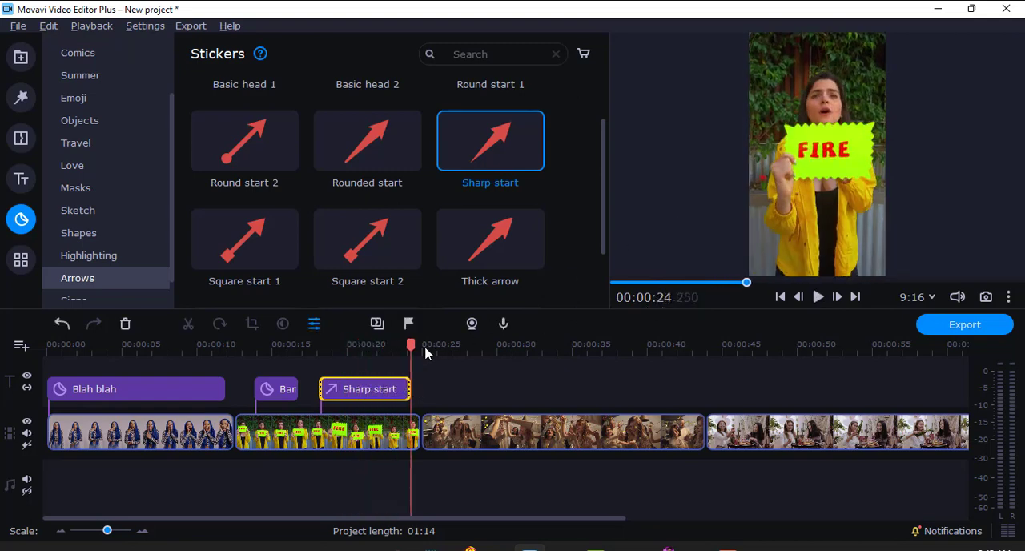
# Step: Lower the tip of the Sharp start arrow to the level of the woman's face and preview it over the second clip
pyautogui.moveTo(410, 343); pyautogui.dragTo(367, 345)
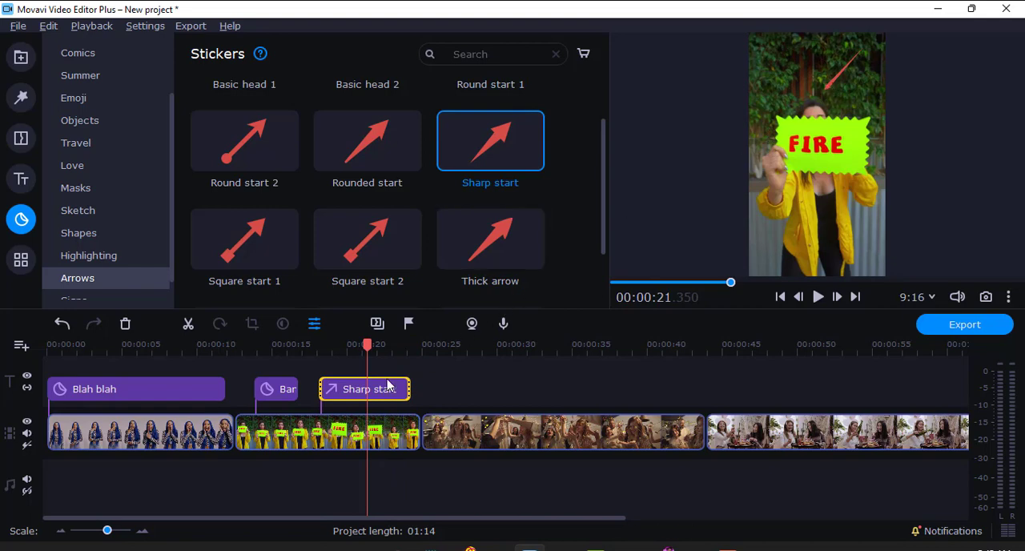
pyautogui.click(838, 86)
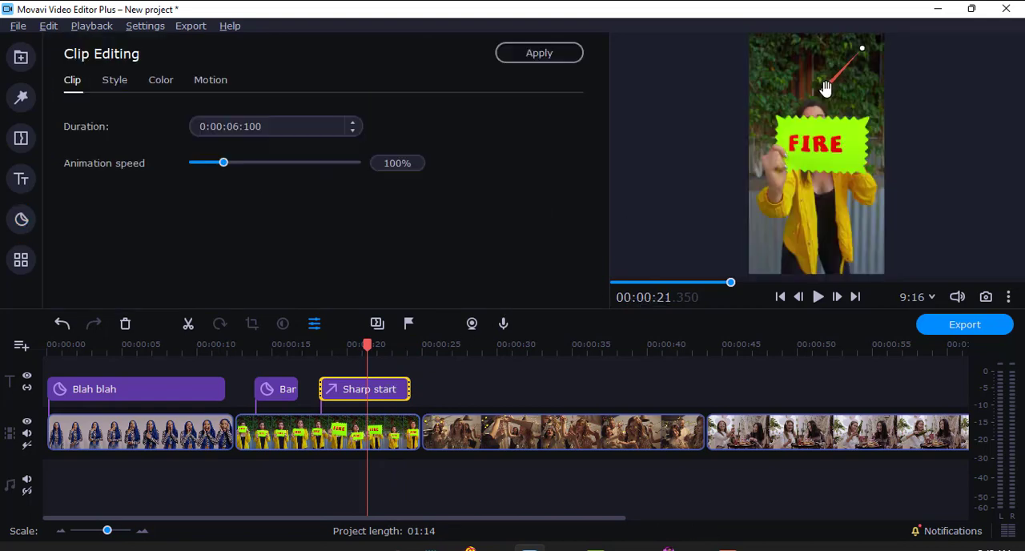
pyautogui.moveTo(825, 88); pyautogui.dragTo(830, 118)
pyautogui.moveTo(367, 341); pyautogui.dragTo(308, 353)
pyautogui.press('space')
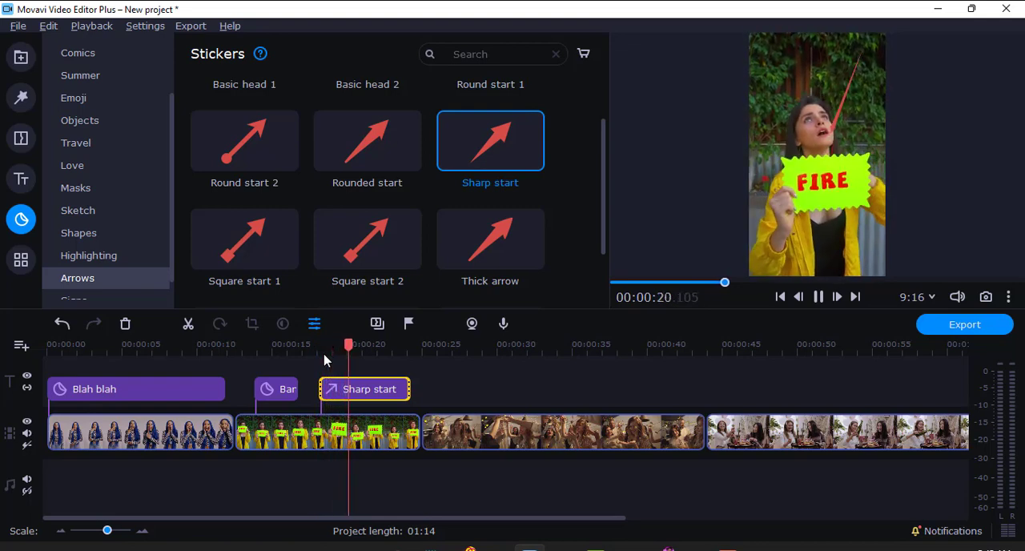
pyautogui.press('space')
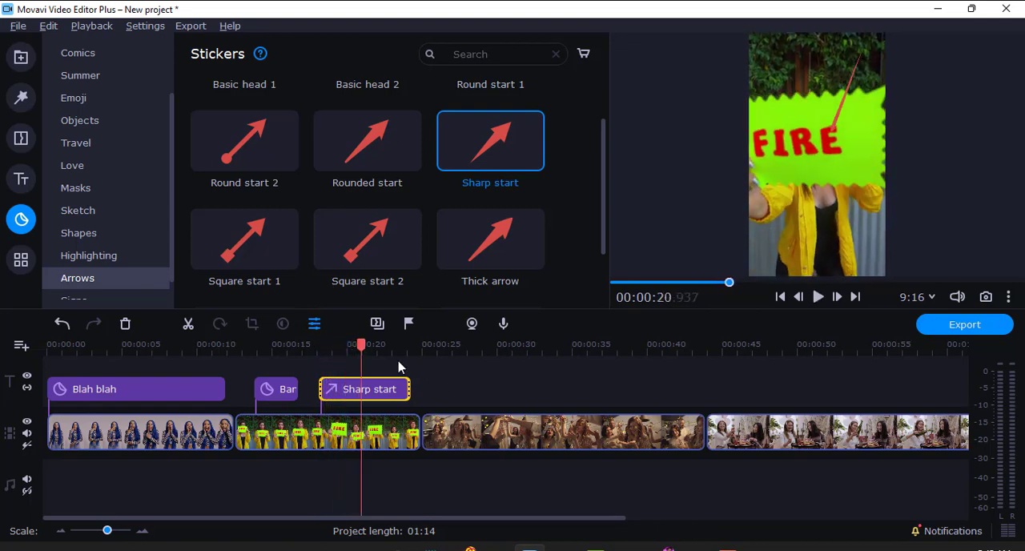
# Step: Add the yellow rectangle from the Shapes stickers to the title track above the third clip, starting at about 28.5 seconds
pyautogui.moveTo(368, 344); pyautogui.dragTo(503, 344)
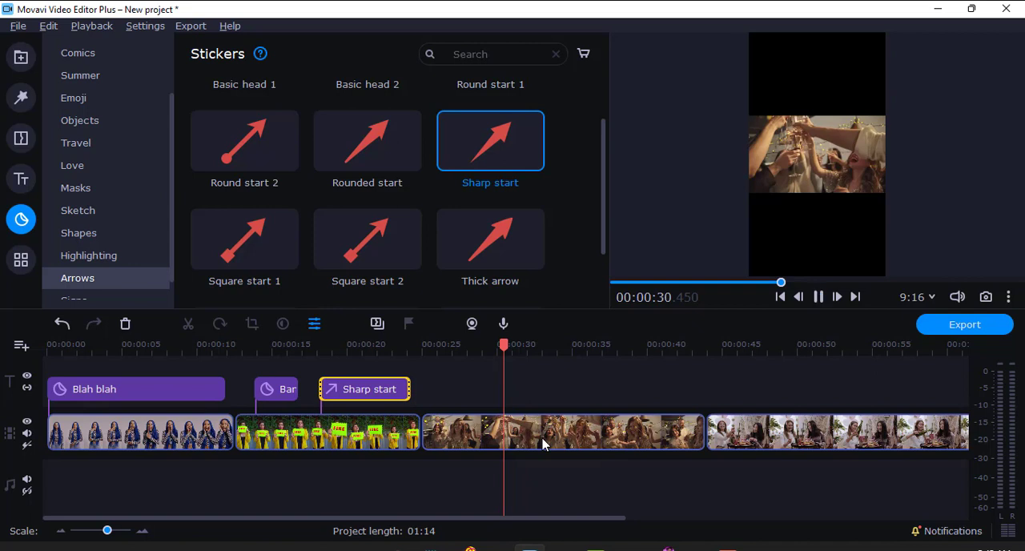
pyautogui.press('space')
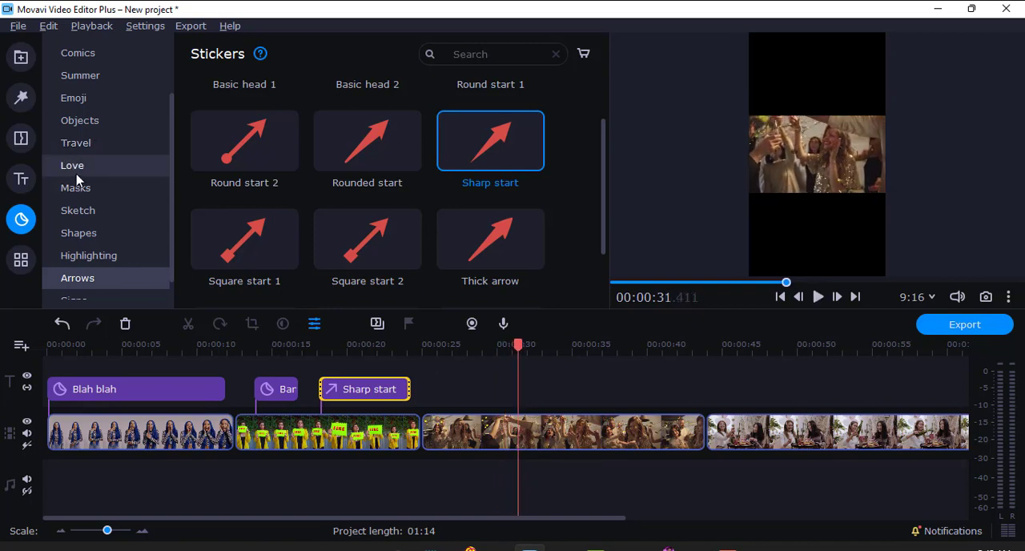
pyautogui.click(77, 174)
pyautogui.click(82, 189)
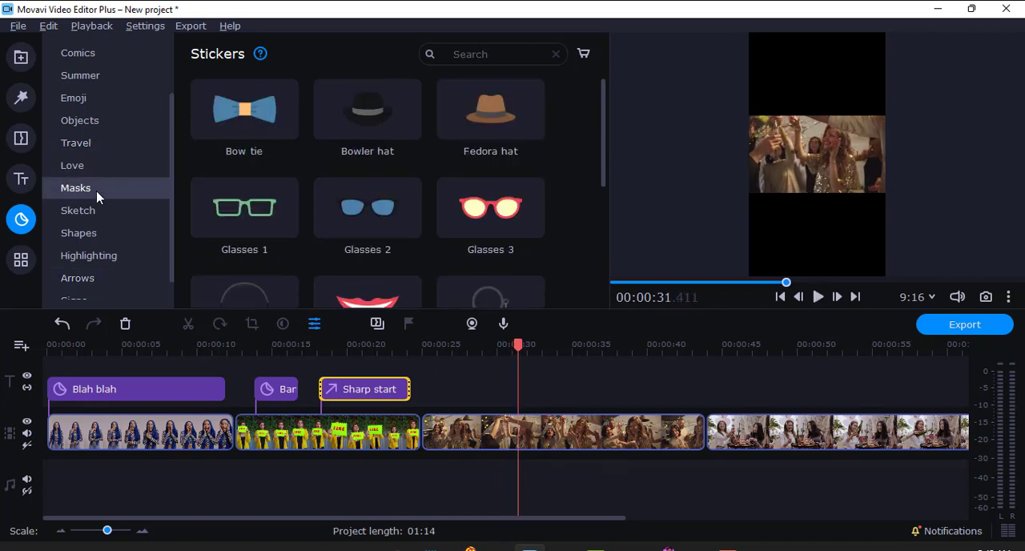
pyautogui.press('space')
pyautogui.click(86, 214)
pyautogui.press('space')
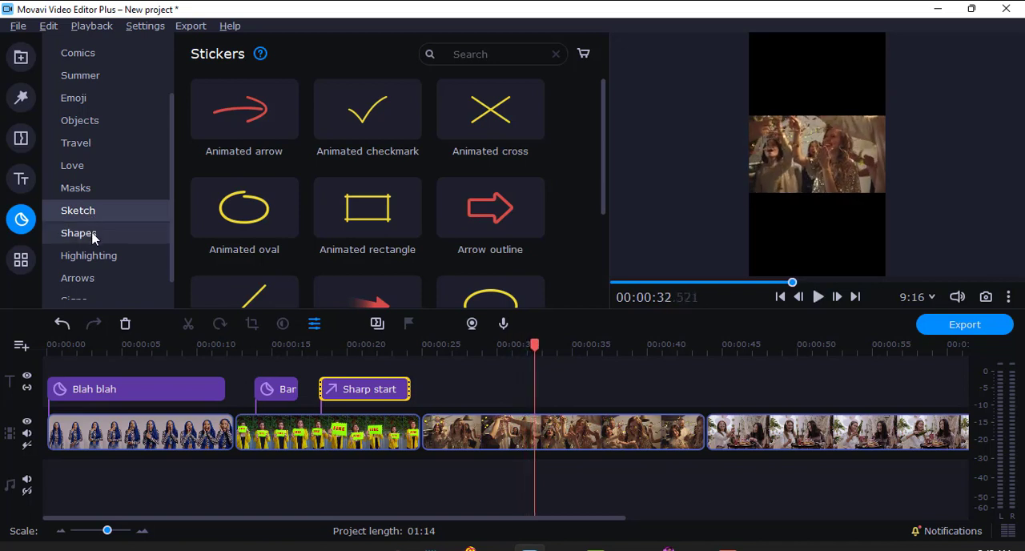
pyautogui.click(79, 233)
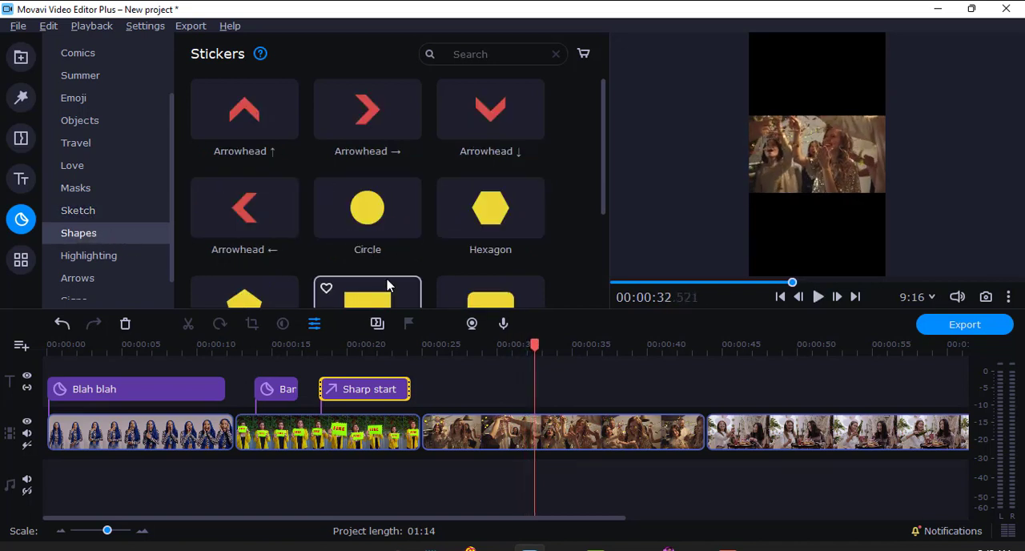
pyautogui.scroll(-1, 416, 272)
pyautogui.moveTo(393, 277); pyautogui.dragTo(477, 388)
# Step: Move the rectangle above the footage and extend its left, upper and lower edges so it overlaps the top of the video
pyautogui.moveTo(816, 163); pyautogui.dragTo(766, 74)
pyautogui.moveTo(813, 132); pyautogui.dragTo(884, 74)
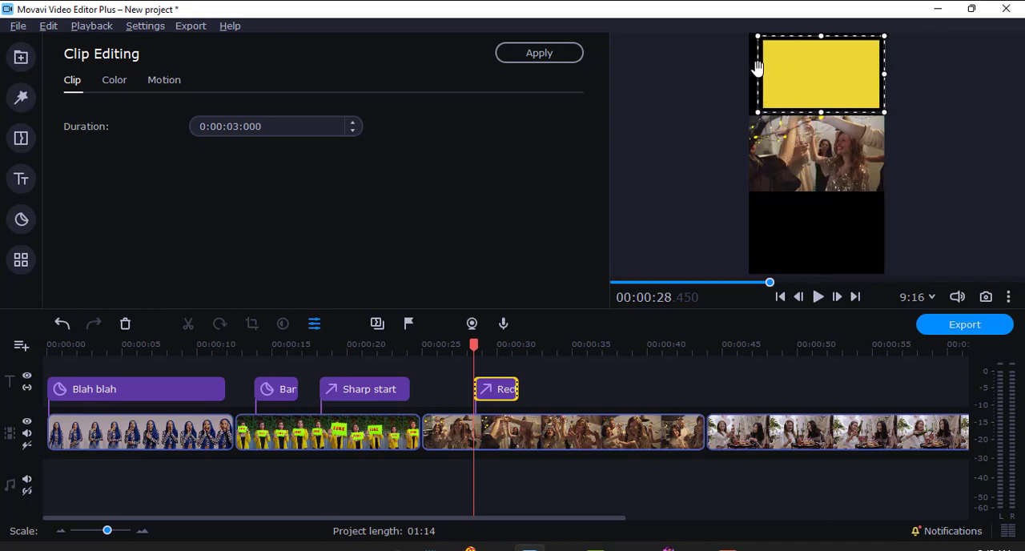
pyautogui.moveTo(758, 72); pyautogui.dragTo(741, 73)
pyautogui.moveTo(803, 44); pyautogui.dragTo(810, 20)
pyautogui.moveTo(812, 103); pyautogui.dragTo(824, 130)
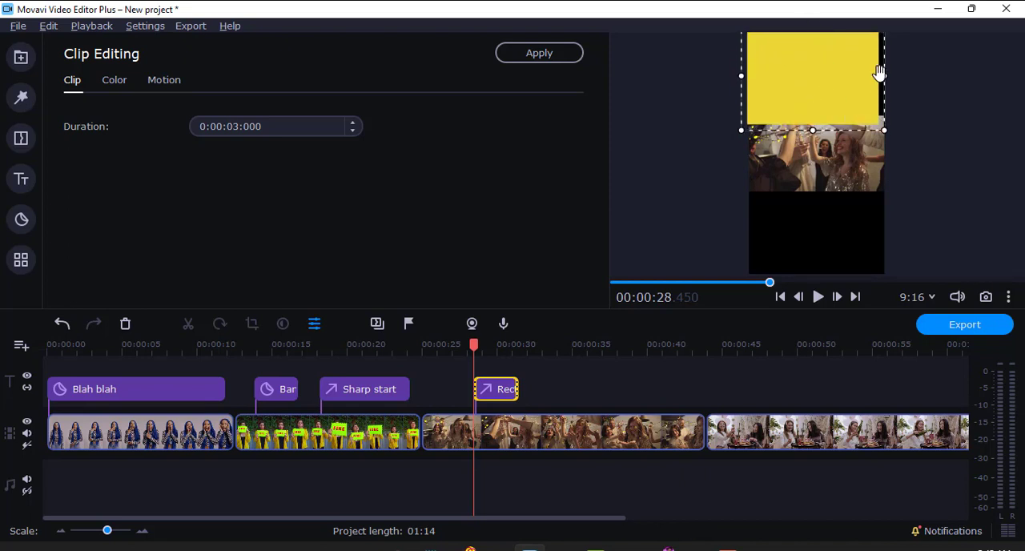
# Step: Adjust the rectangle's position and right edge to span the frame's width, and preview it over the third clip
pyautogui.moveTo(878, 73); pyautogui.dragTo(903, 75)
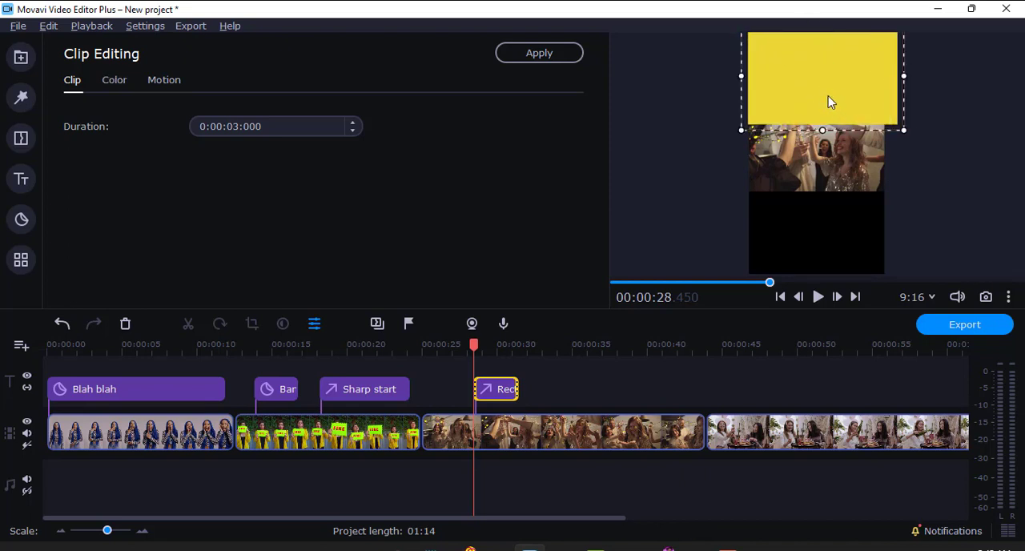
pyautogui.moveTo(829, 96); pyautogui.dragTo(826, 96)
pyautogui.moveTo(900, 75); pyautogui.dragTo(889, 76)
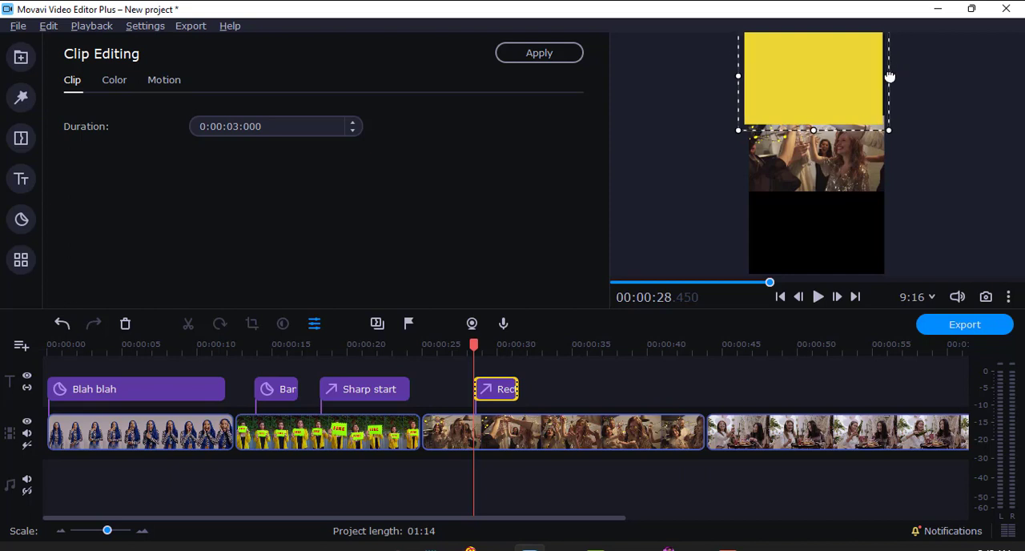
pyautogui.press('space')
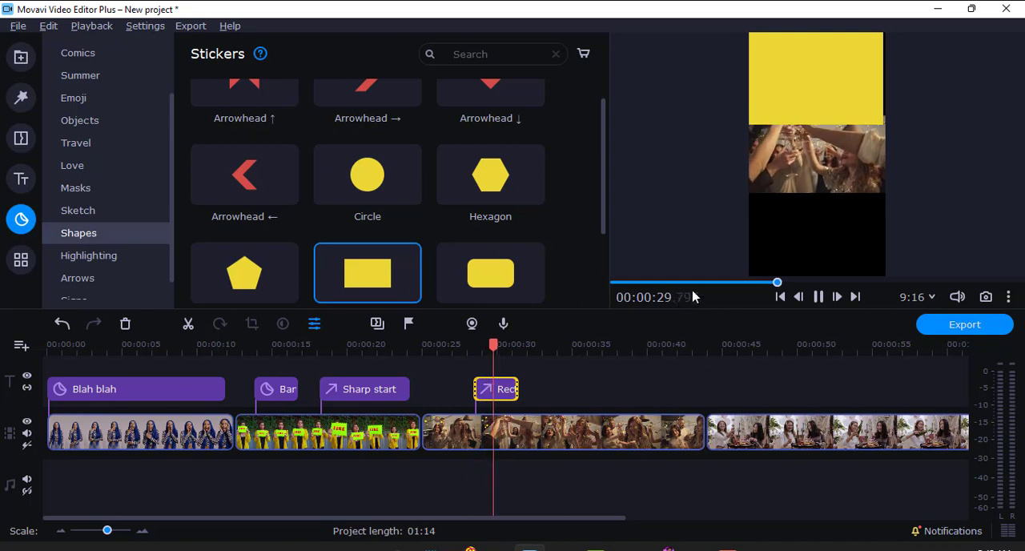
pyautogui.press('space')
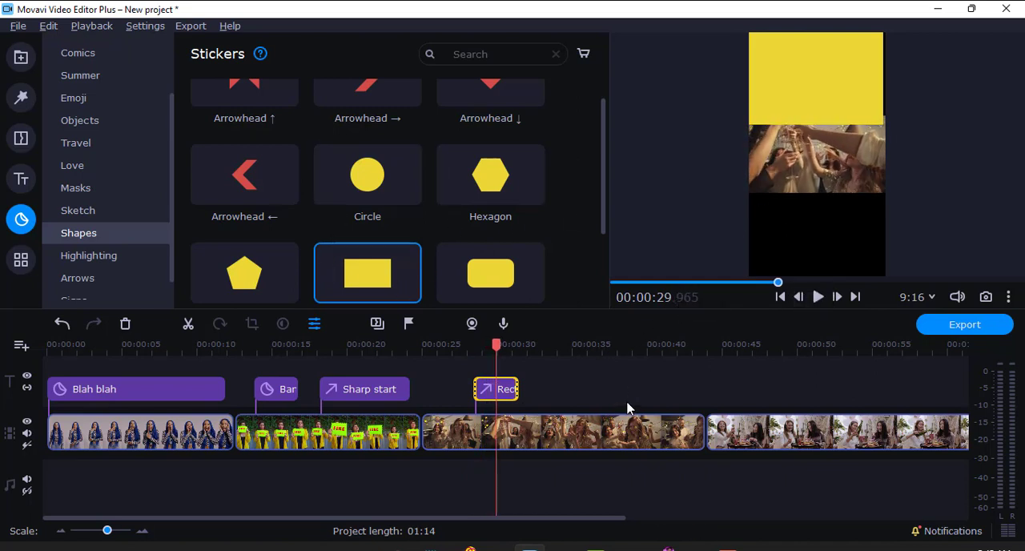
# Step: Go to about 47 seconds in the fourth clip and browse the Arrows, Sketch and Masks stickers
pyautogui.moveTo(709, 346); pyautogui.dragTo(751, 346)
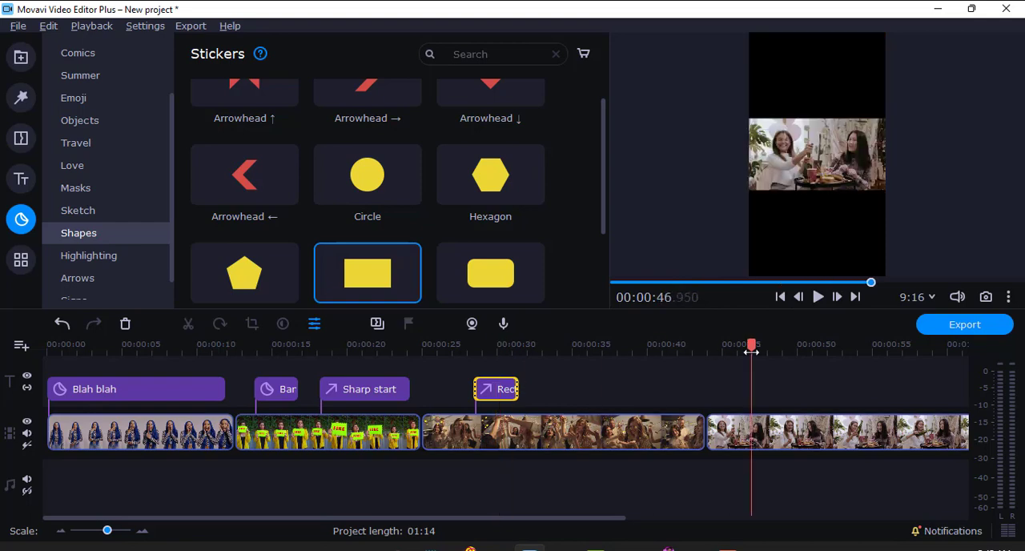
pyautogui.click(58, 277)
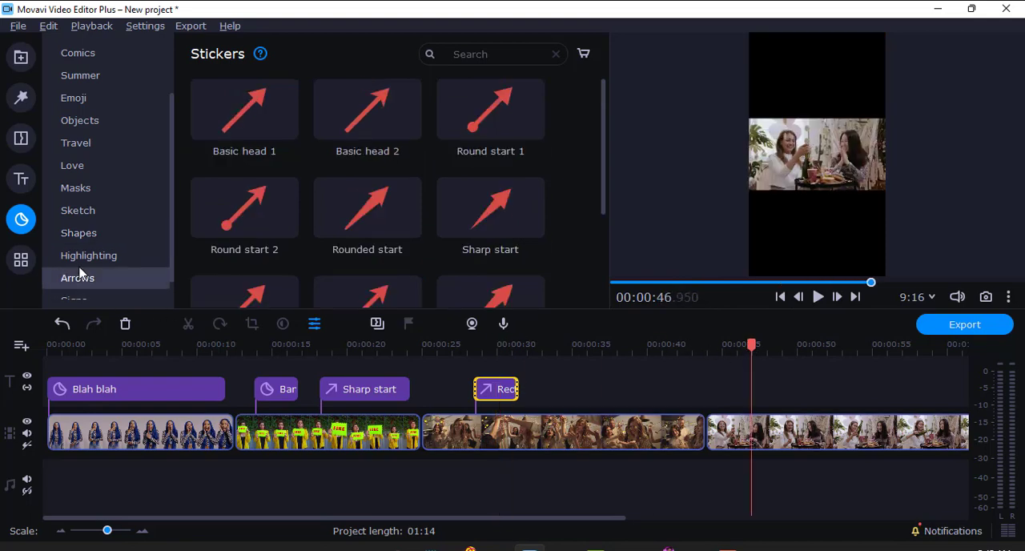
pyautogui.click(64, 210)
pyautogui.click(71, 192)
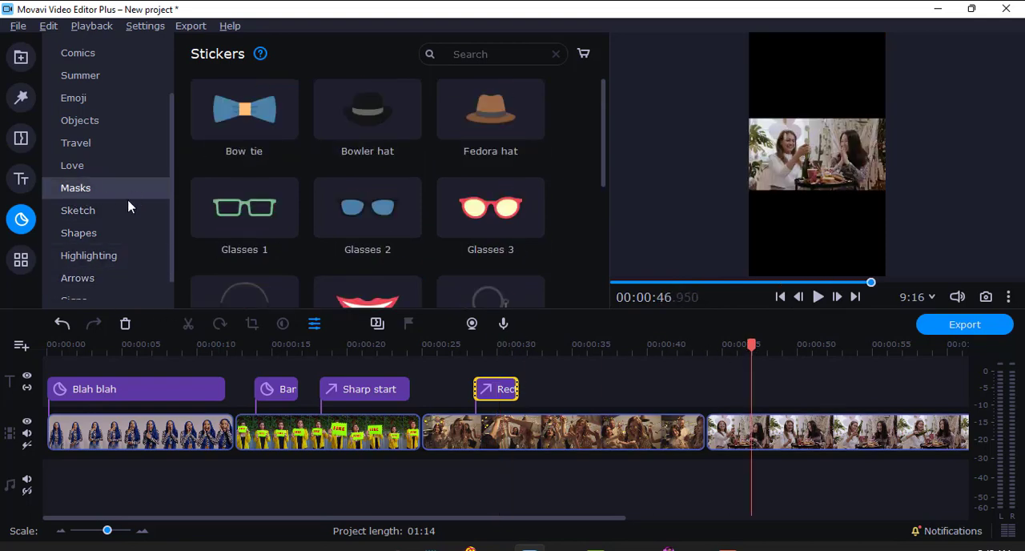
# Step: Append the clip of the blue-haired woman from the media bin after the fourth clip and start previewing it
pyautogui.moveTo(505, 517); pyautogui.dragTo(845, 525)
pyautogui.click(21, 57)
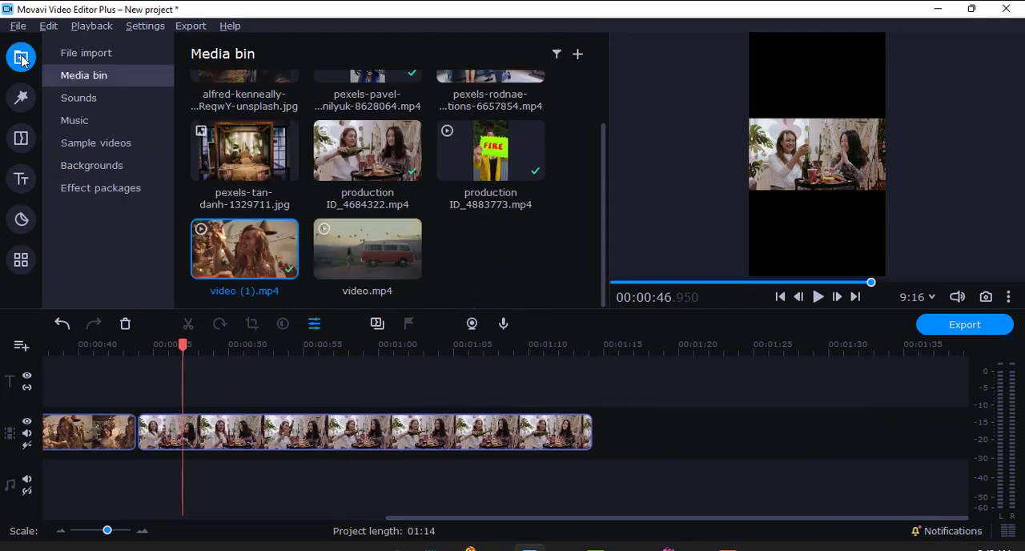
pyautogui.scroll(2, 365, 245)
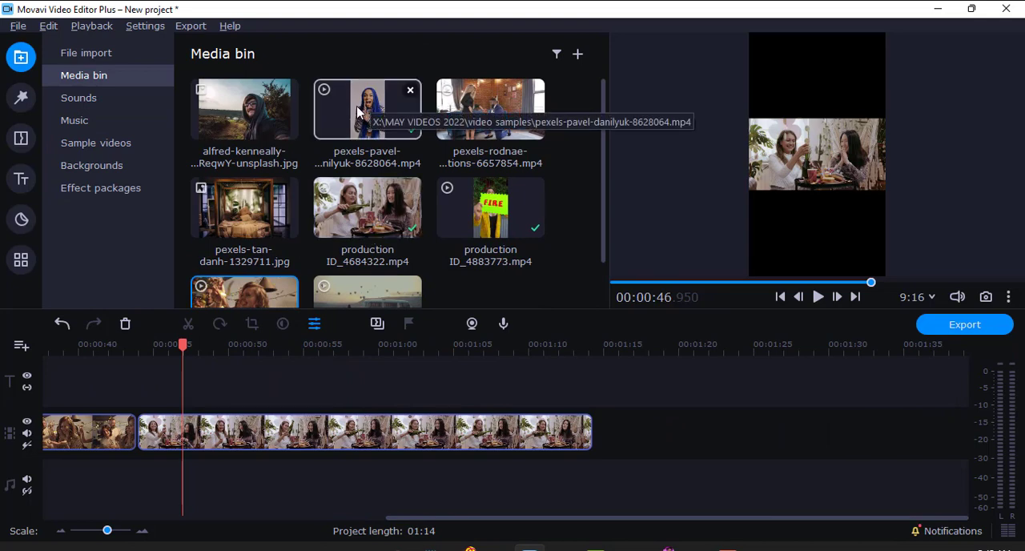
pyautogui.moveTo(357, 112); pyautogui.dragTo(602, 415)
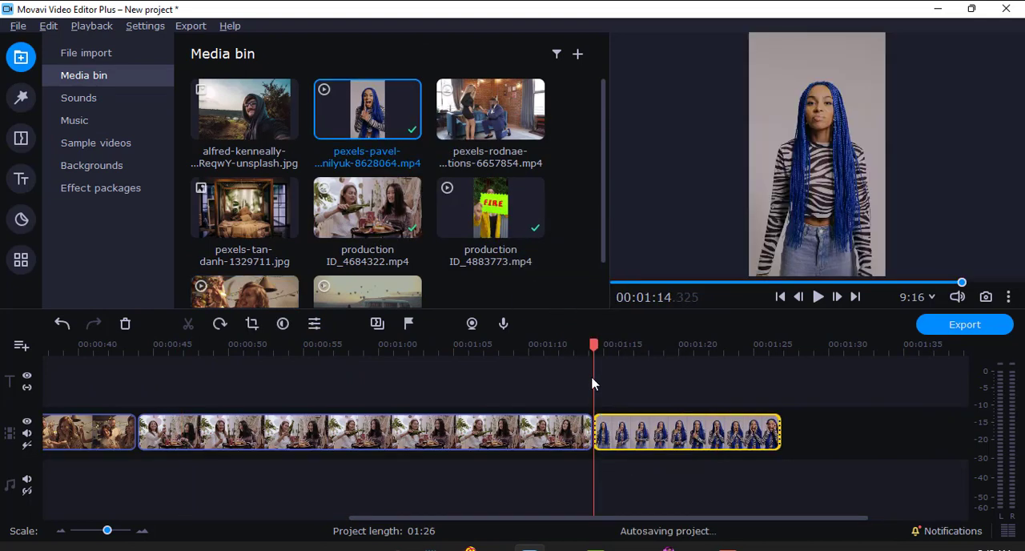
pyautogui.press('space')
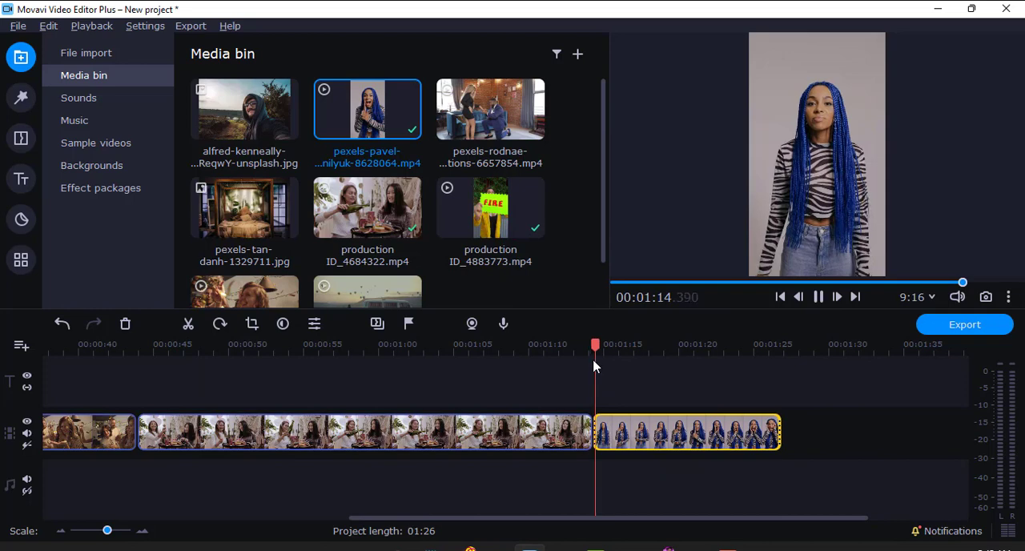
# Step: Add the Bowler hat mask sticker above the last clip, starting at 1:15, and place it on the woman's head
pyautogui.click(21, 217)
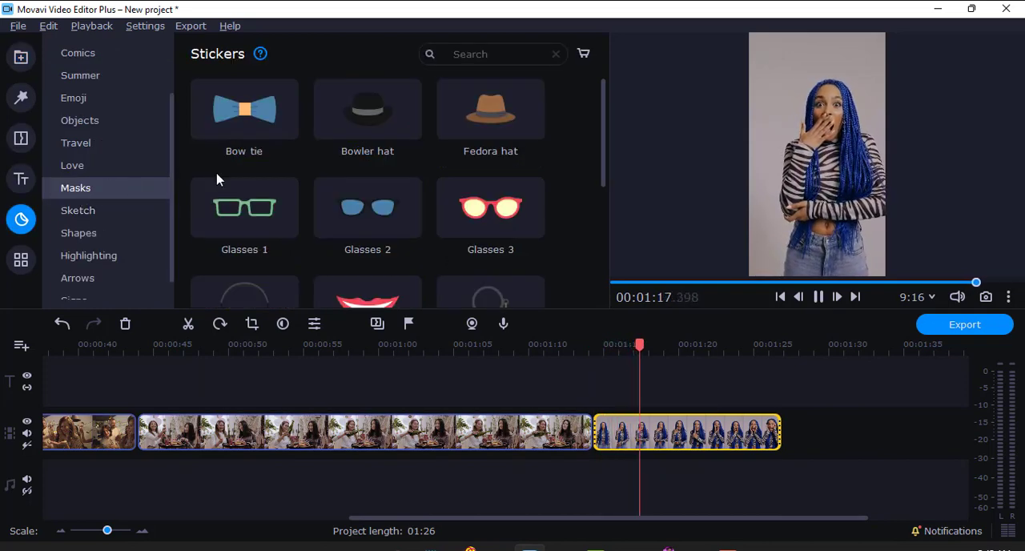
pyautogui.press('space')
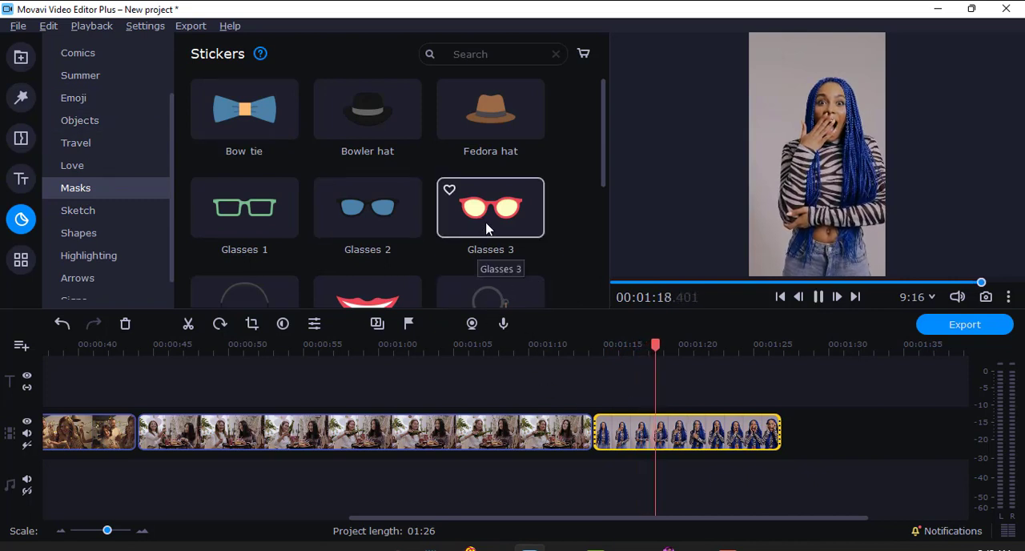
pyautogui.press('space')
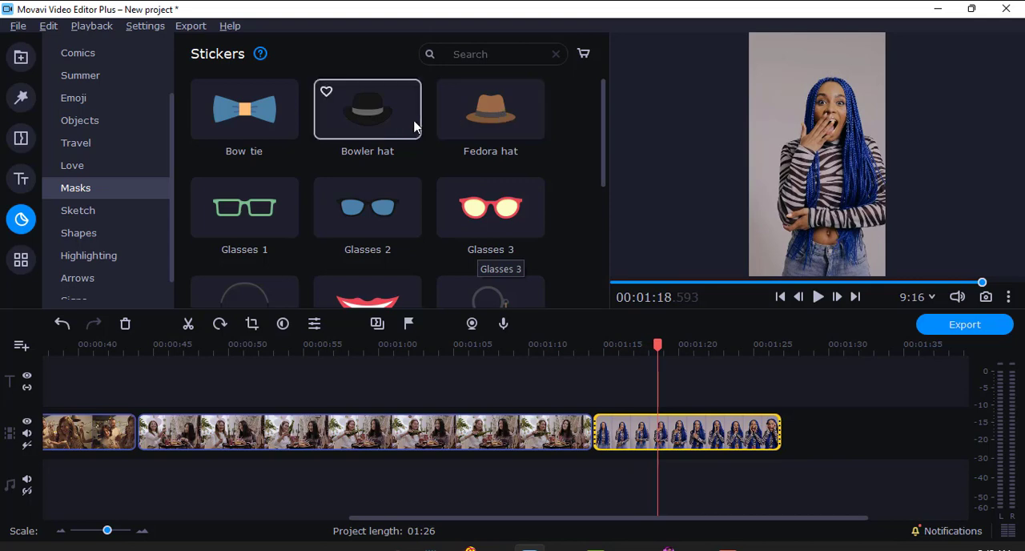
pyautogui.moveTo(381, 114); pyautogui.dragTo(606, 374)
pyautogui.moveTo(807, 121); pyautogui.dragTo(850, 117)
pyautogui.moveTo(850, 118); pyautogui.dragTo(824, 94)
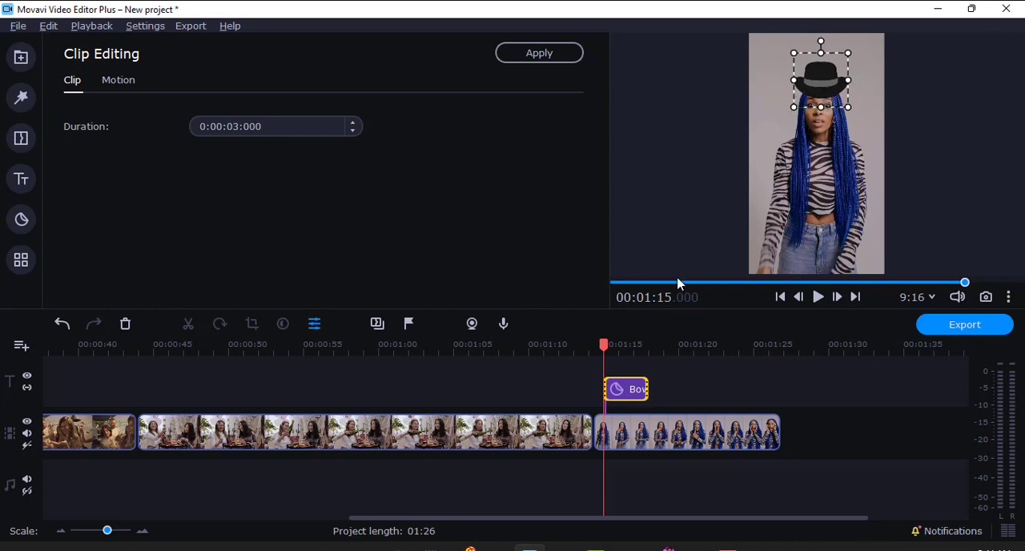
# Step: Preview the hat and extend the Bowler hat sticker's duration to 11.3 seconds
pyautogui.press('space')
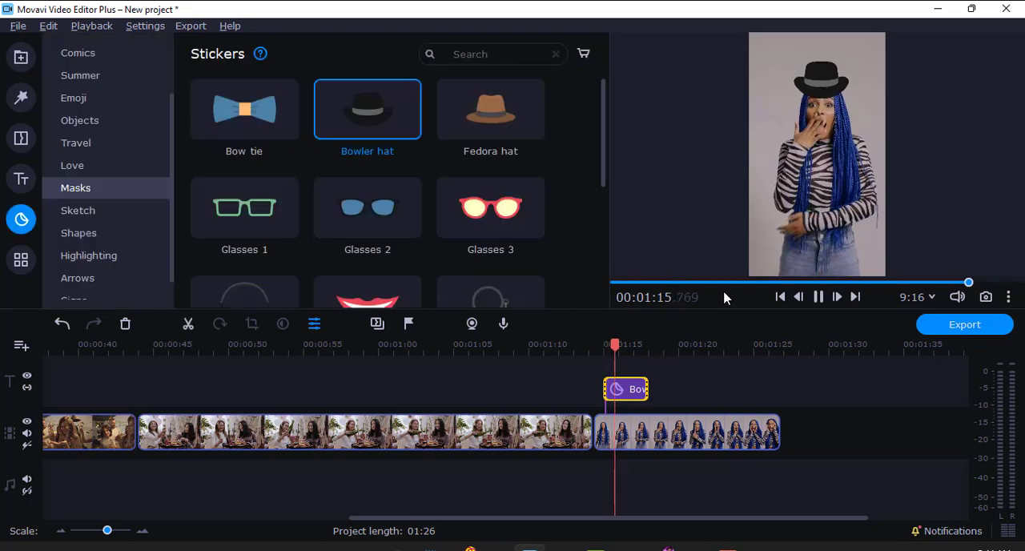
pyautogui.press('space')
pyautogui.moveTo(646, 390); pyautogui.dragTo(772, 390)
pyautogui.click(666, 389)
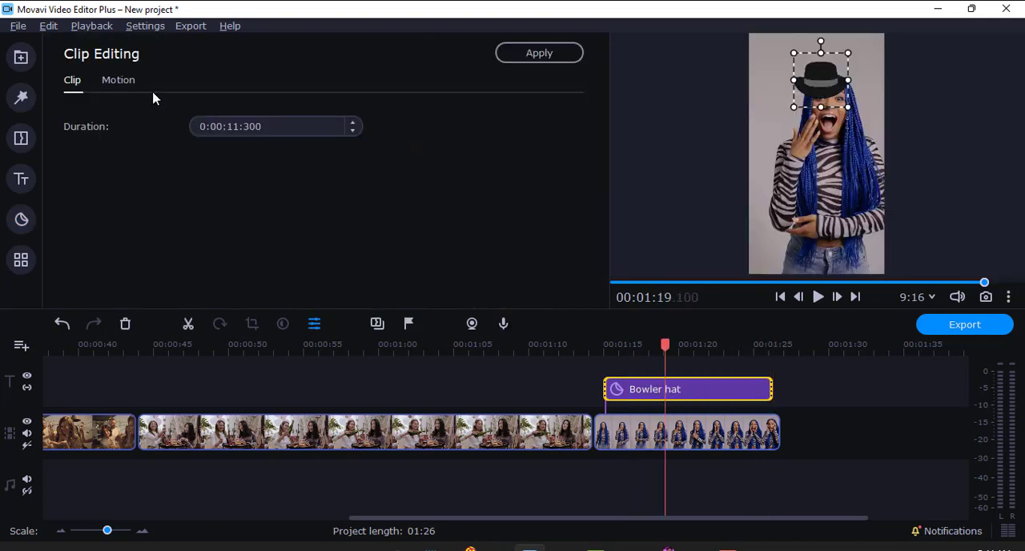
# Step: Track the Bowler hat sticker to the woman's face using the Precise motion tracking mode
pyautogui.click(117, 81)
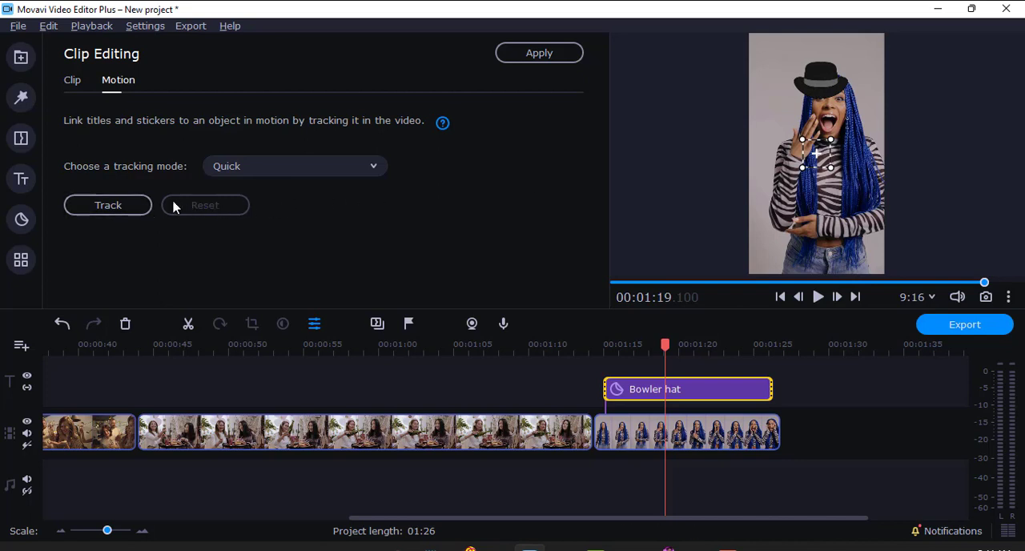
pyautogui.click(327, 168)
pyautogui.click(250, 225)
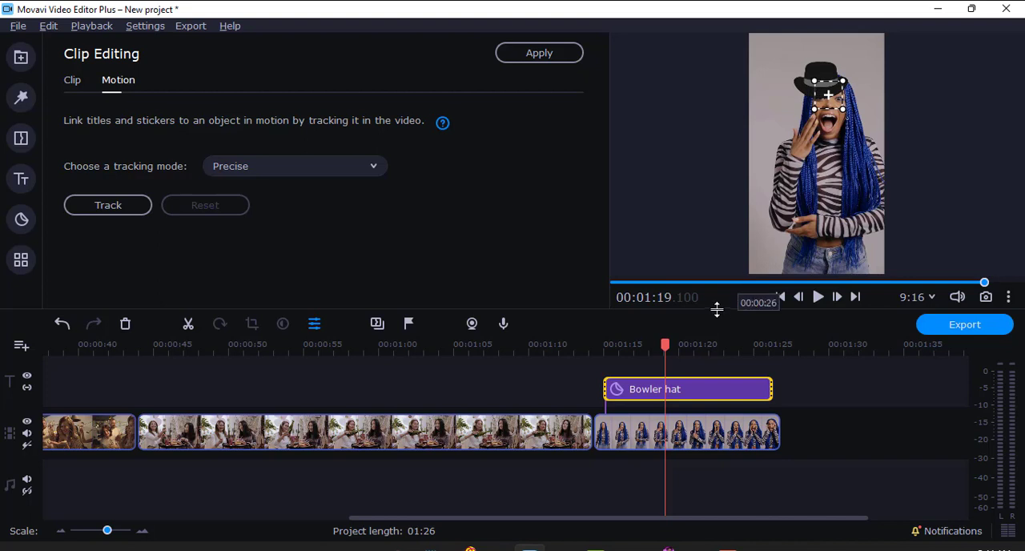
pyautogui.click(117, 211)
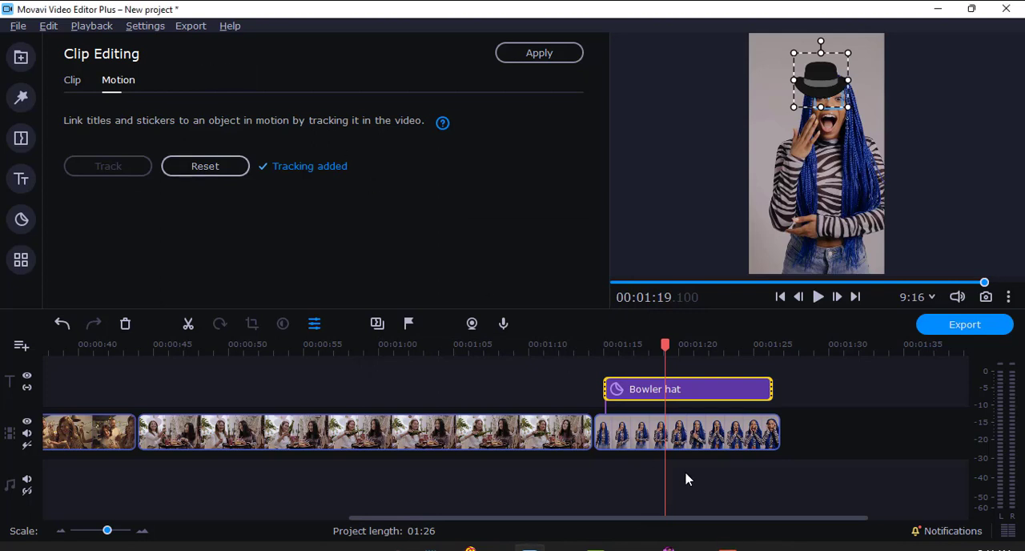
# Step: Preview the tracked hat and extend the start of the Bowler hat sticker to the beginning of the last clip
pyautogui.moveTo(659, 350); pyautogui.dragTo(607, 346)
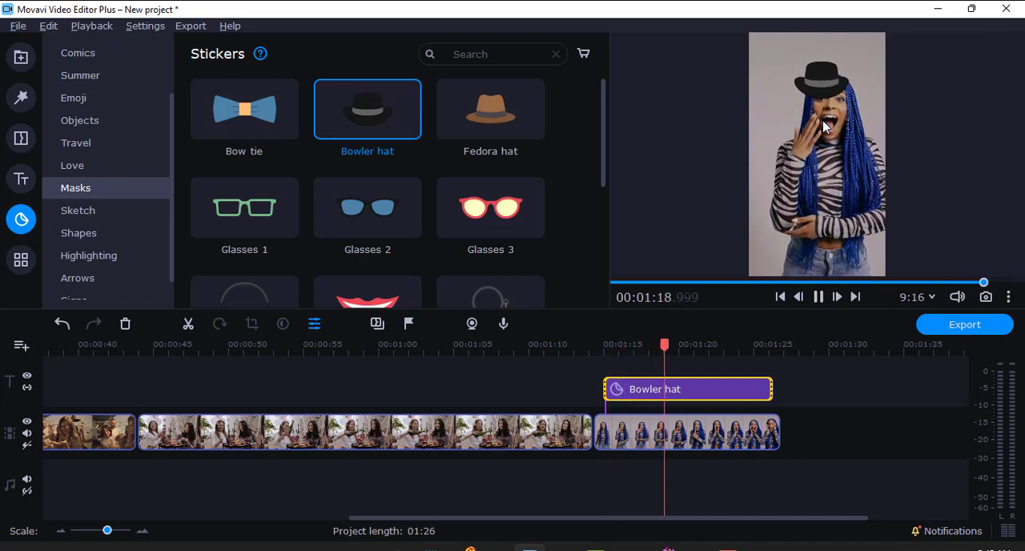
pyautogui.press('space')
pyautogui.moveTo(605, 388); pyautogui.dragTo(594, 389)
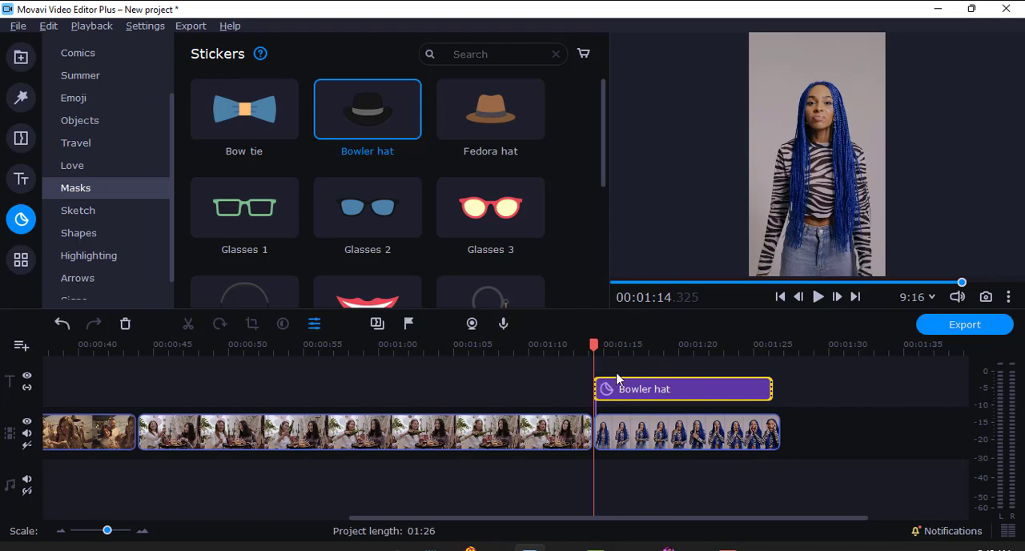
# Step: Raise the bowler hat so it sits on top of the woman's head, and preview the tracking
pyautogui.moveTo(807, 96); pyautogui.dragTo(836, 85)
pyautogui.click(818, 297)
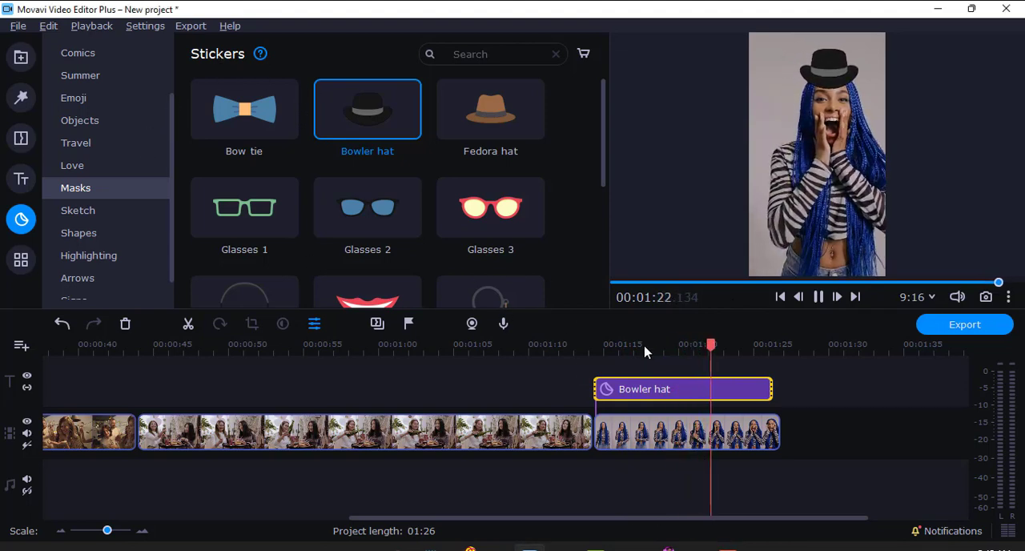
pyautogui.press('space')
# Step: Append the proposal clip from the media bin to the end of the video track at about 1:26.8
pyautogui.moveTo(720, 346); pyautogui.dragTo(258, 375)
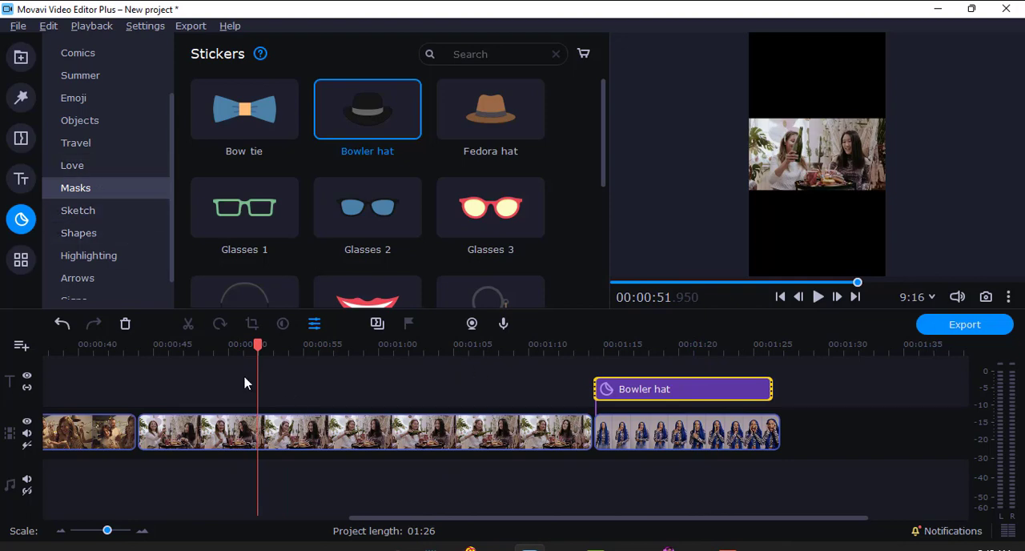
pyautogui.moveTo(259, 346); pyautogui.dragTo(1023, 424)
pyautogui.click(20, 57)
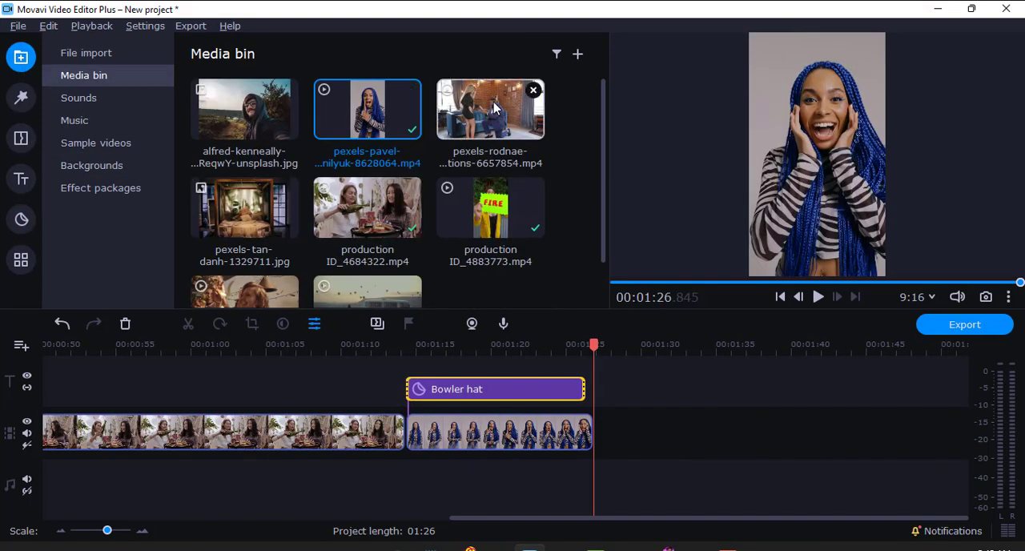
pyautogui.moveTo(490, 112); pyautogui.dragTo(608, 412)
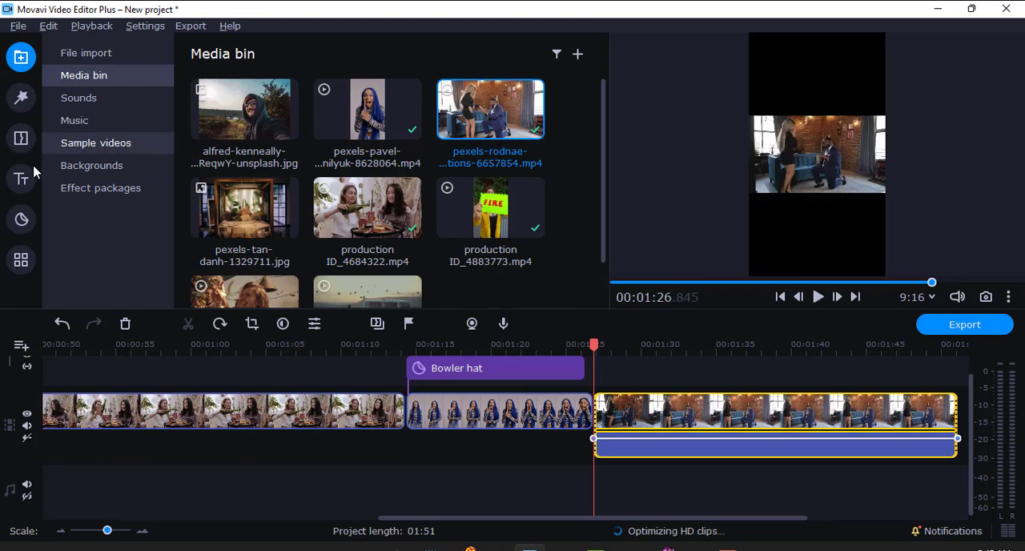
# Step: Add the Heart balloon sticker from the Love category above the proposal clip, starting at about 1:28.7
pyautogui.click(20, 219)
pyautogui.click(84, 168)
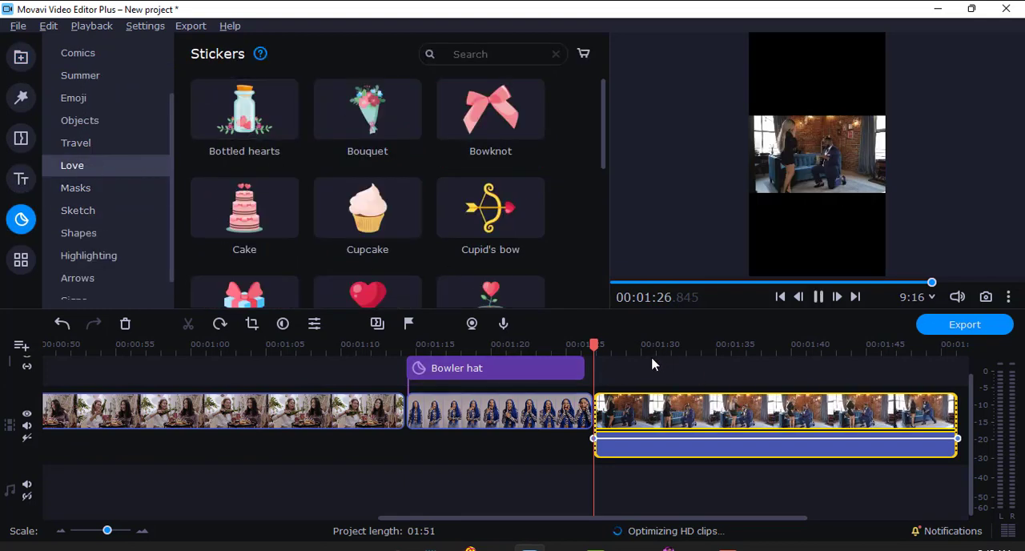
pyautogui.scroll(-1, 368, 197)
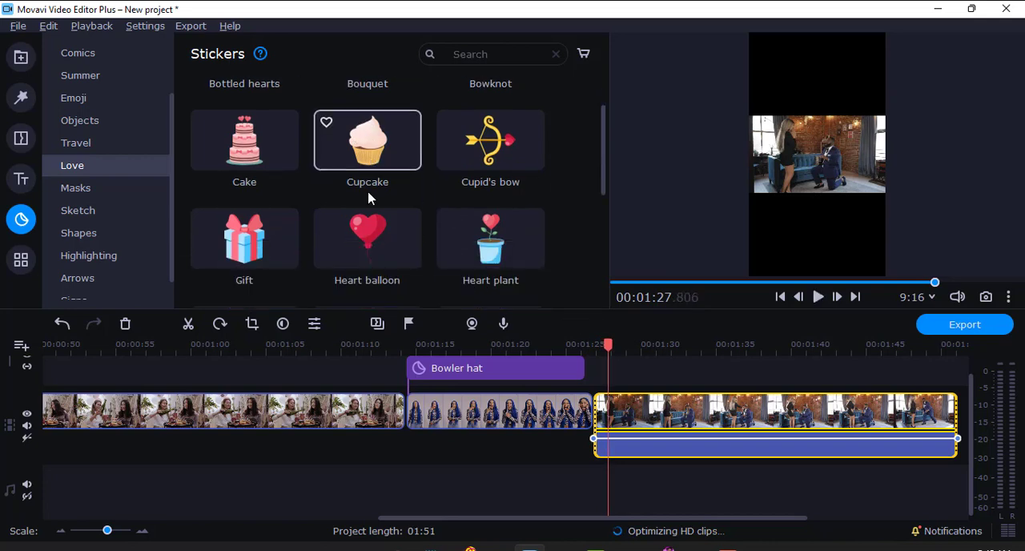
pyautogui.scroll(-1, 368, 198)
pyautogui.moveTo(367, 163); pyautogui.dragTo(622, 368)
pyautogui.press('space')
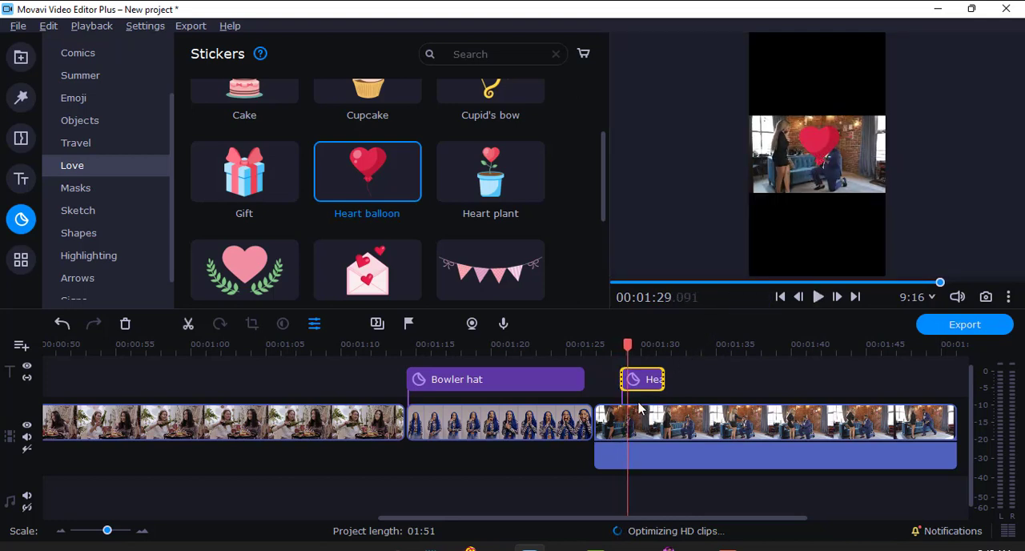
# Step: Move the heart balloon above the couple in the upper black area, extend it to about 19 seconds, and preview it
pyautogui.moveTo(803, 146); pyautogui.dragTo(813, 74)
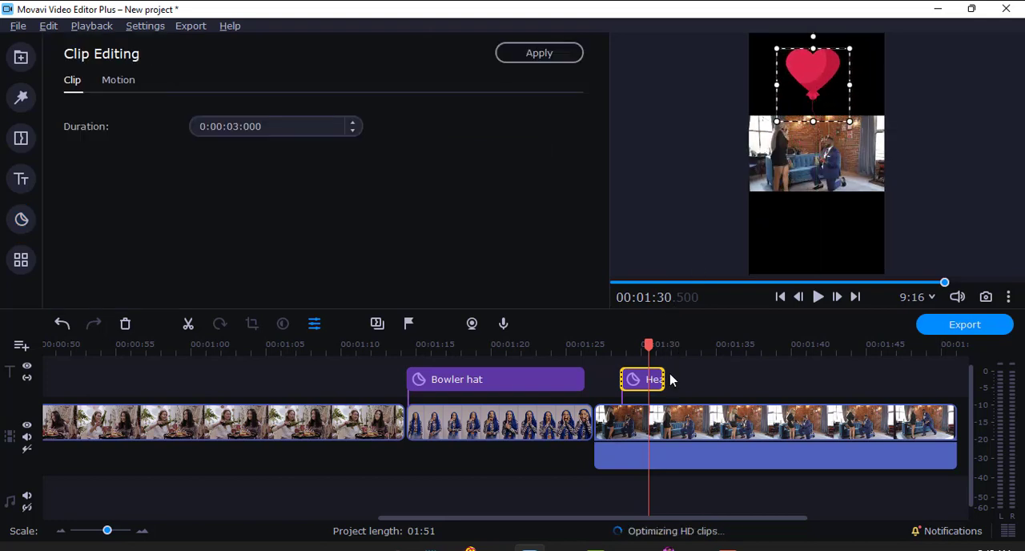
pyautogui.moveTo(664, 381); pyautogui.dragTo(904, 379)
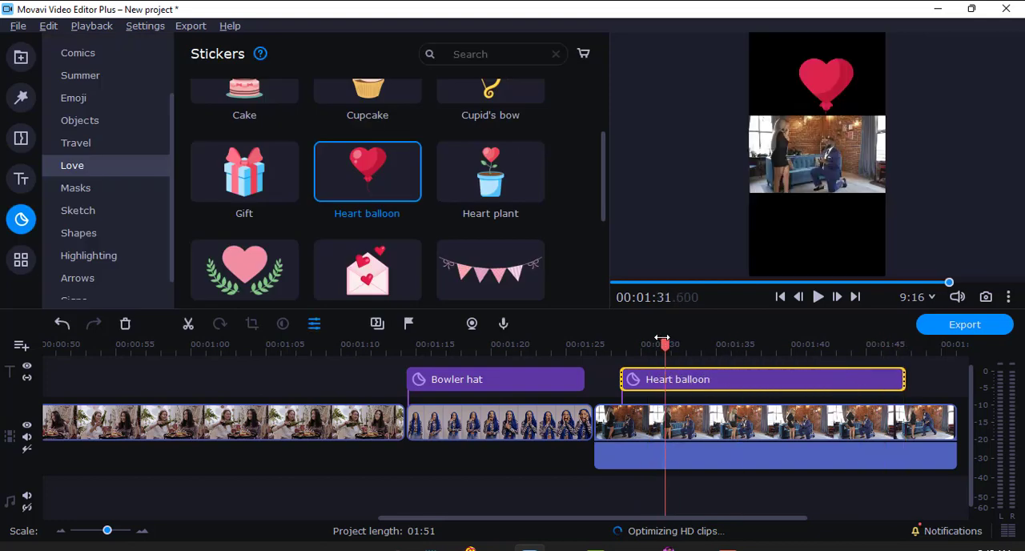
pyautogui.click(818, 298)
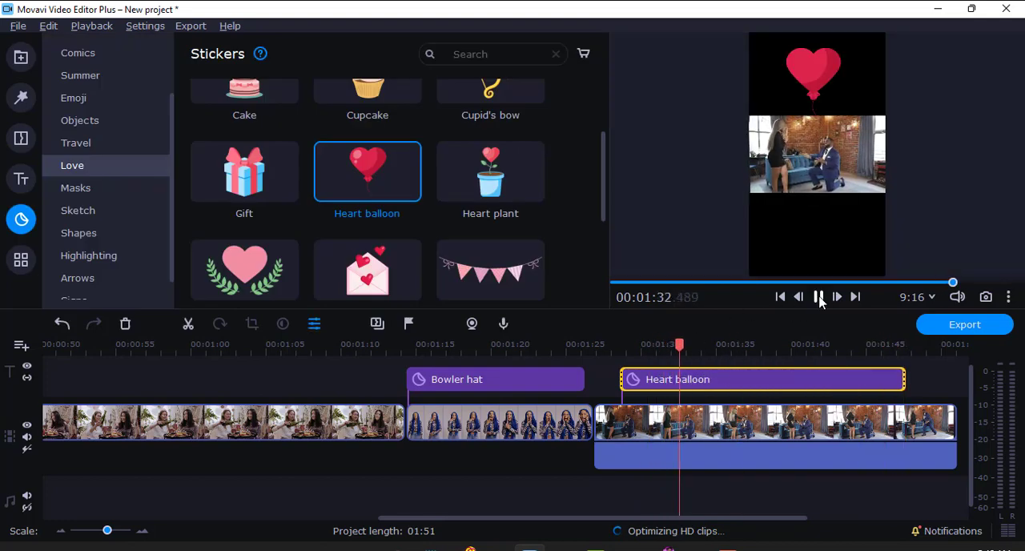
pyautogui.press('space')
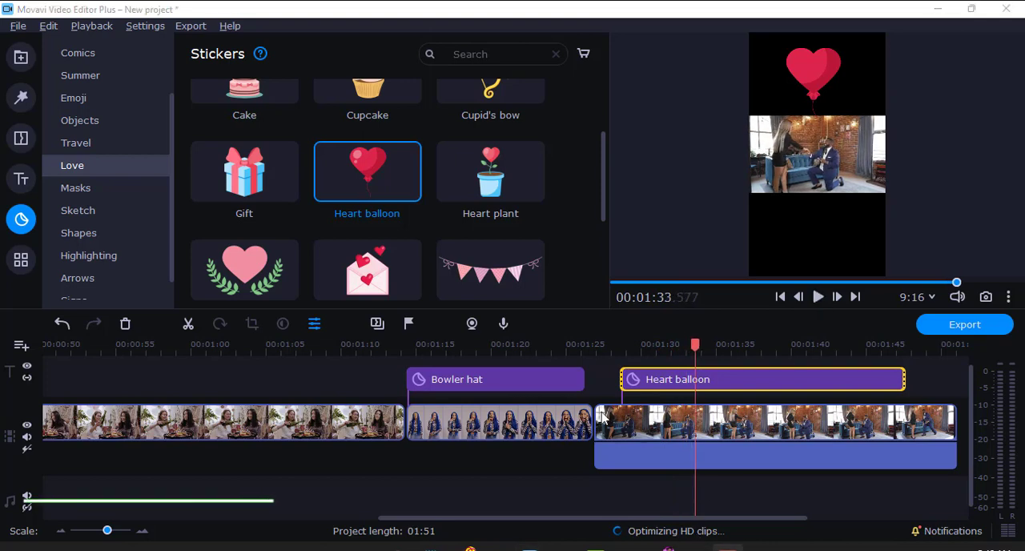